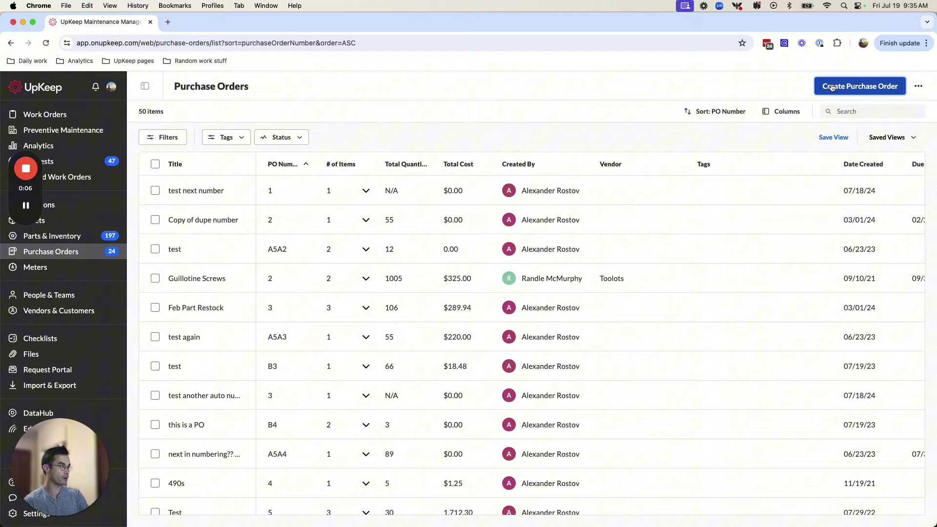
Start a new purchase order and add the part 'test random barcode'
left_click(859, 87)
scroll(493, 203, "down", 5)
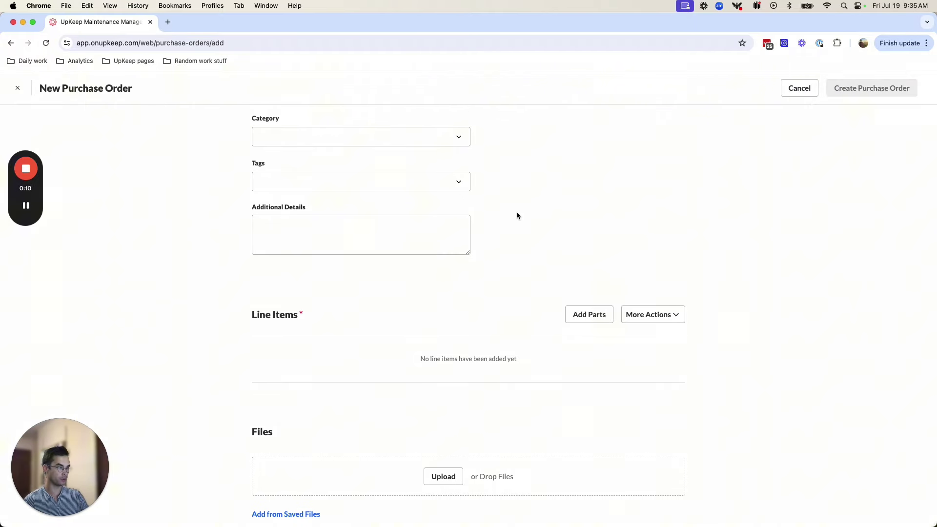
left_click(578, 315)
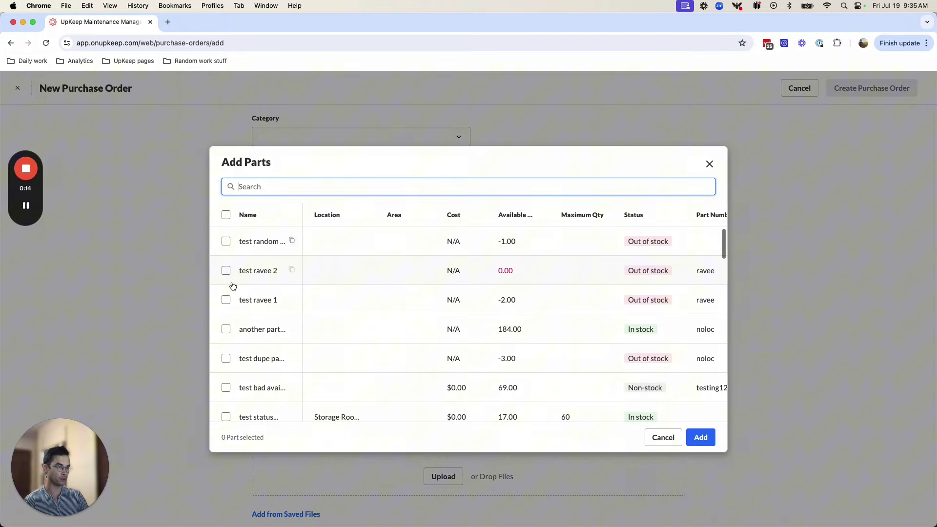
left_click(226, 241)
left_click(701, 437)
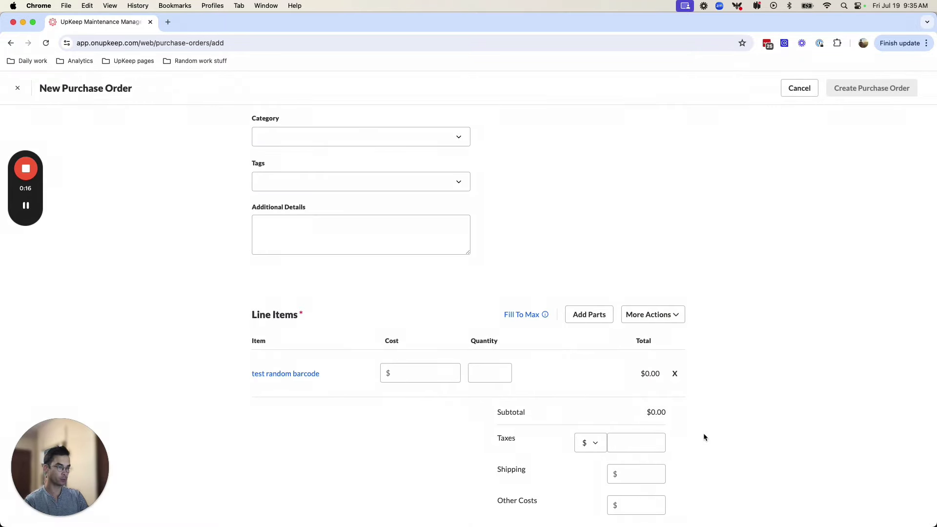
Set the barcode line to a $2.30 unit cost and quantity 90
left_click(403, 373)
type("2.30")
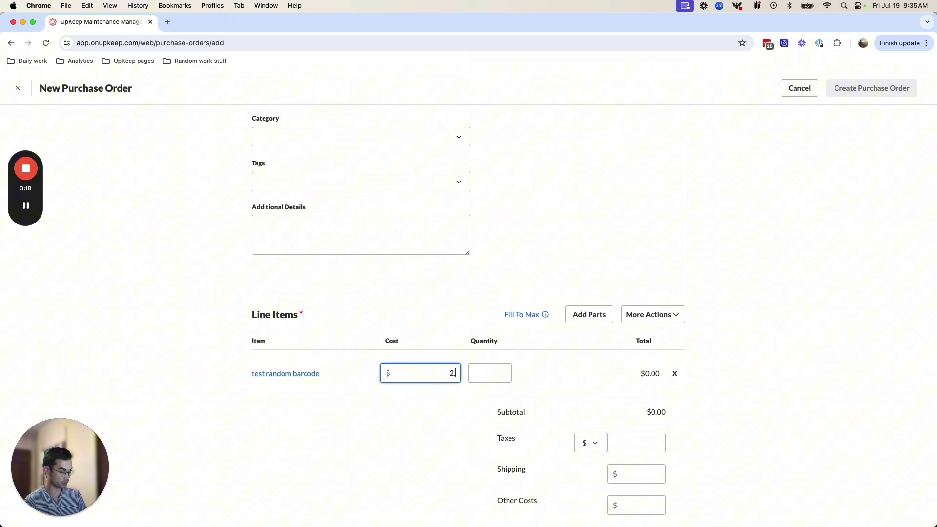
left_click(481, 373)
type("90")
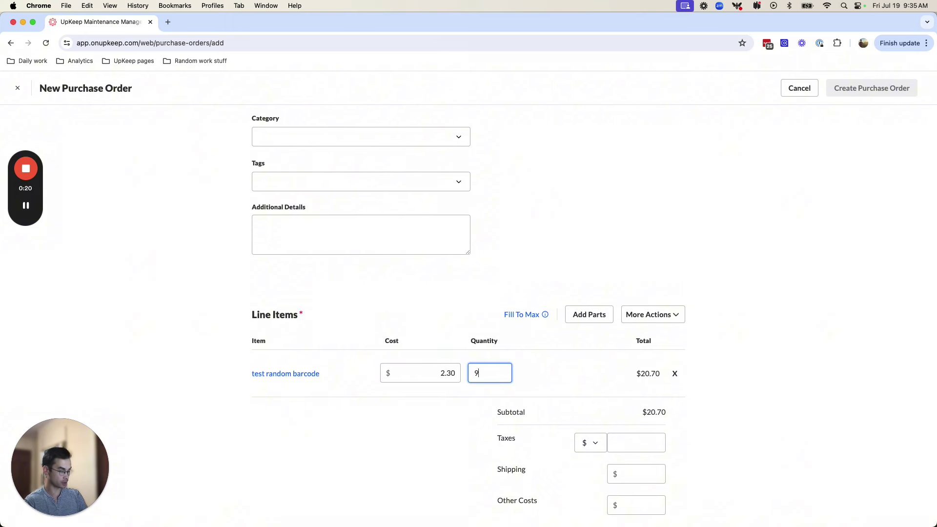
left_click(711, 343)
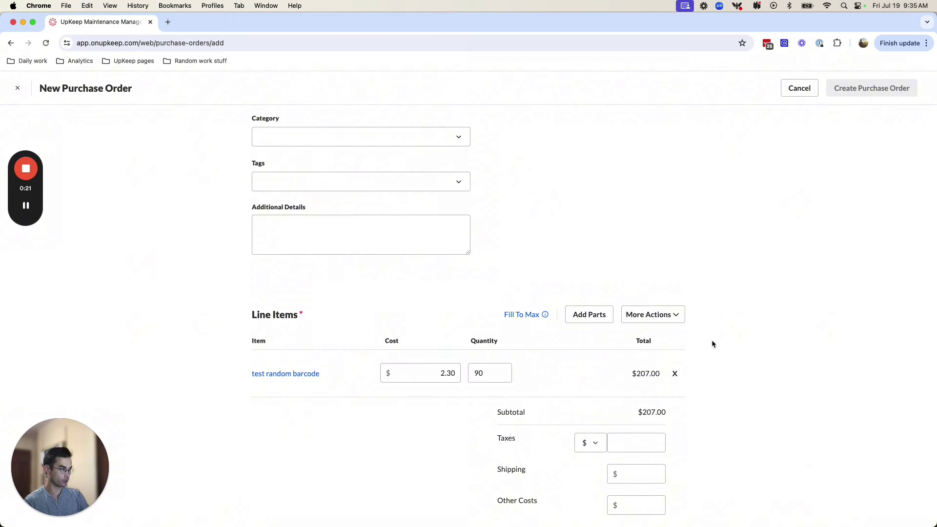
Add a blank custom line item row to the order
left_click(648, 317)
left_click(648, 317)
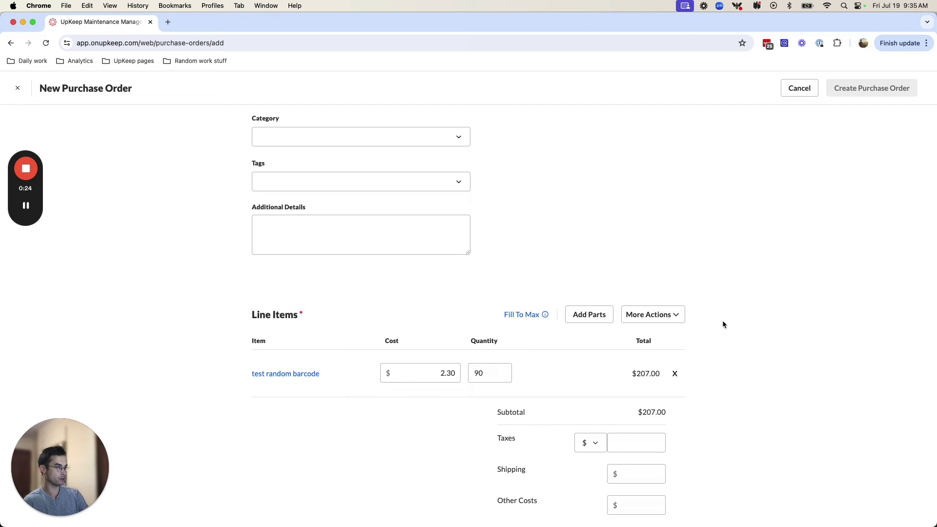
left_click(665, 318)
left_click(711, 363)
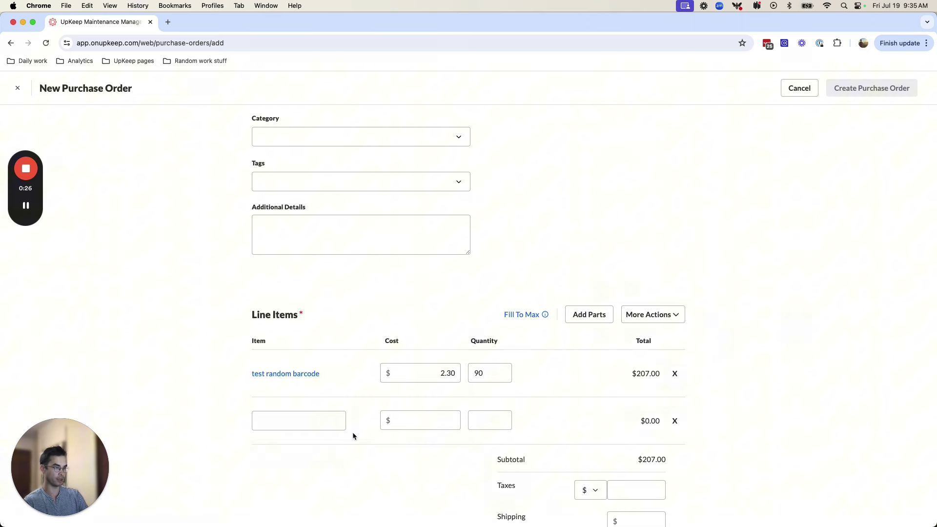
Fill the custom line as 'Contractor Services', cost 50, quantity 3
left_click(293, 419)
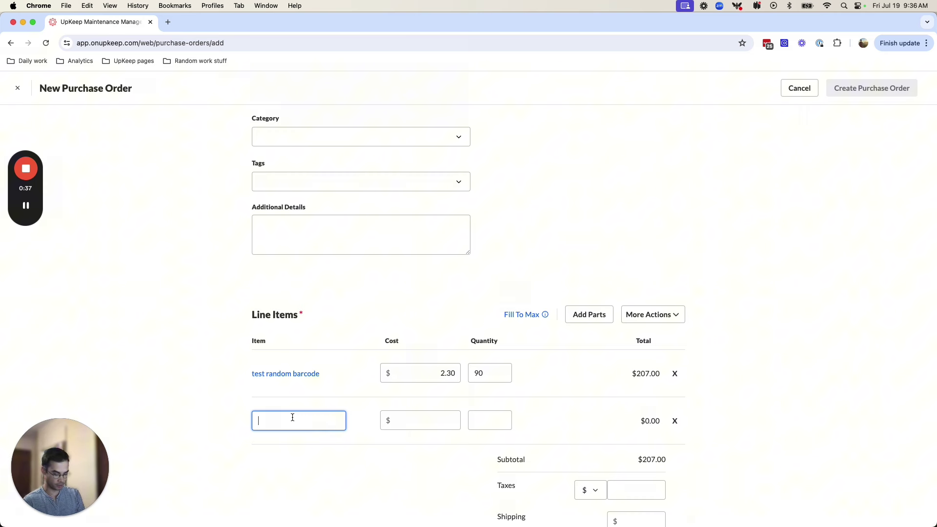
type("Contractor ")
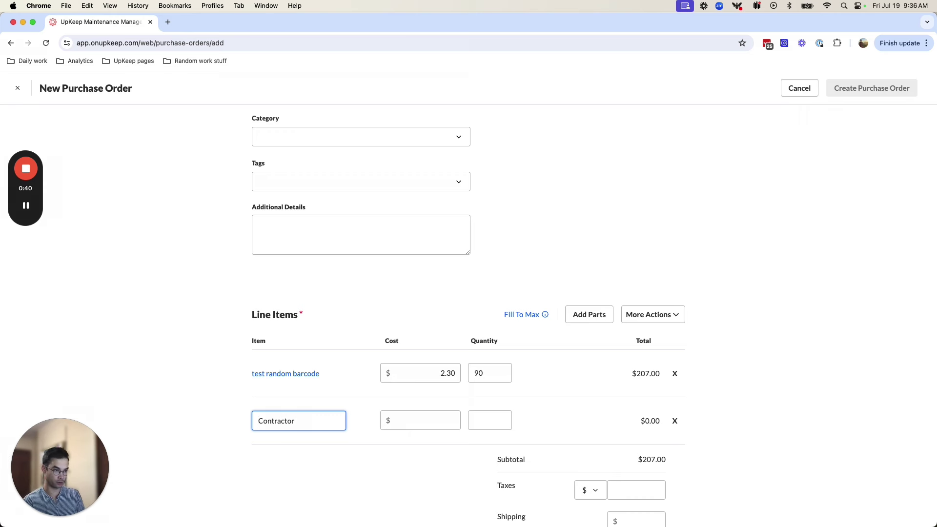
type("Services")
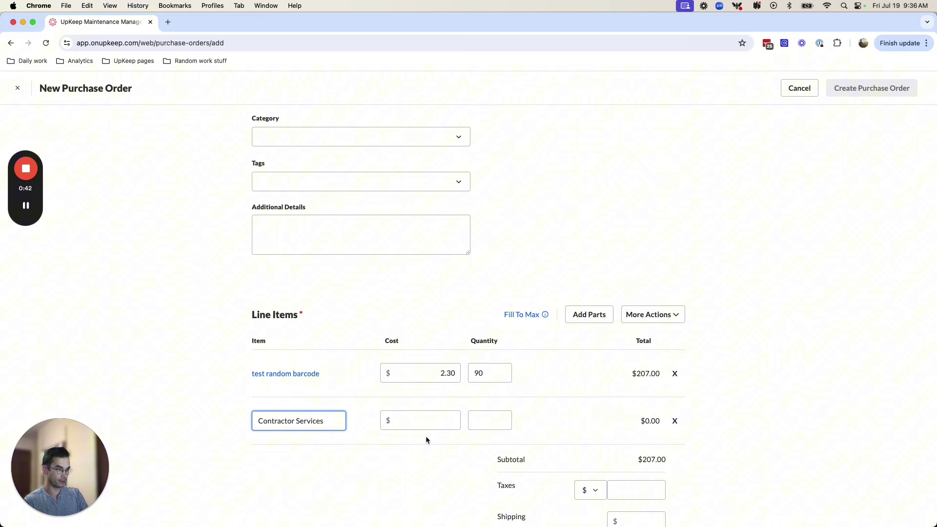
left_click(438, 425)
type("50")
key("Tab")
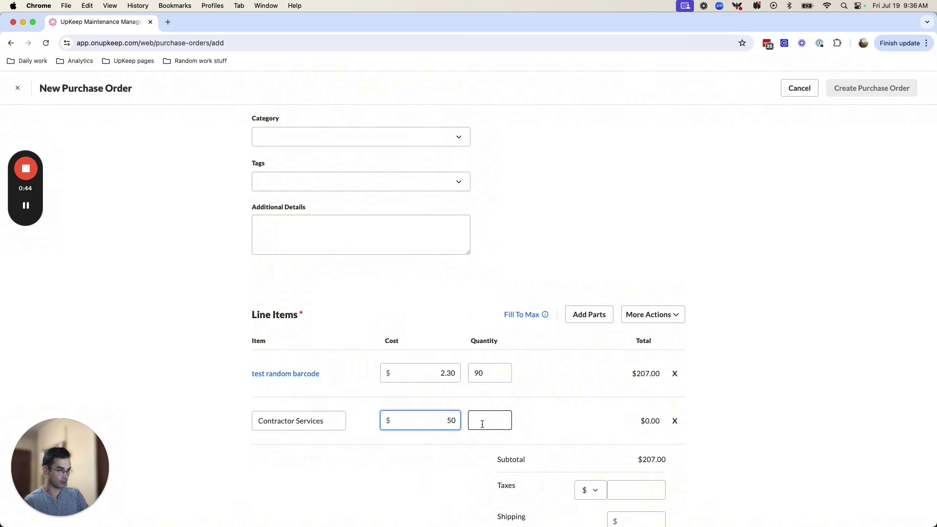
type("3")
left_click(820, 436)
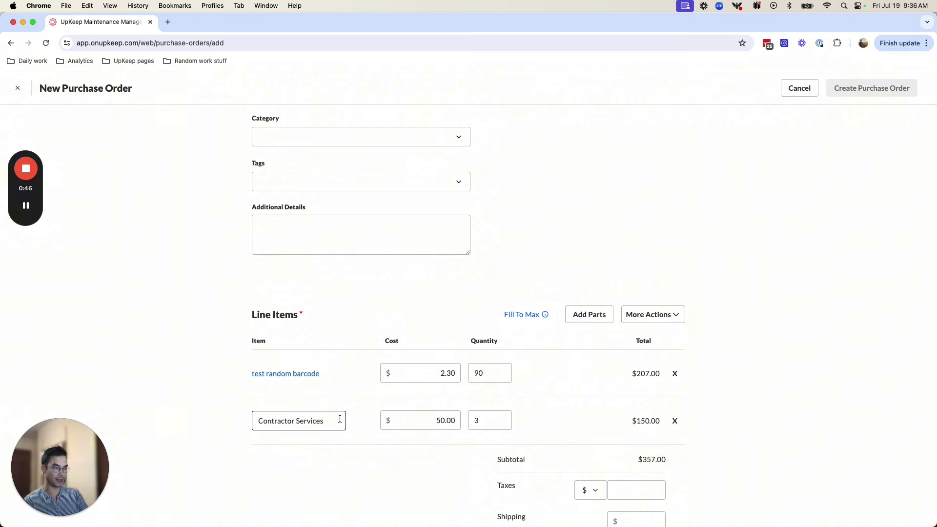
Title the purchase order 'custom line items' and save it
scroll(333, 323, "up", 5)
left_click(287, 200)
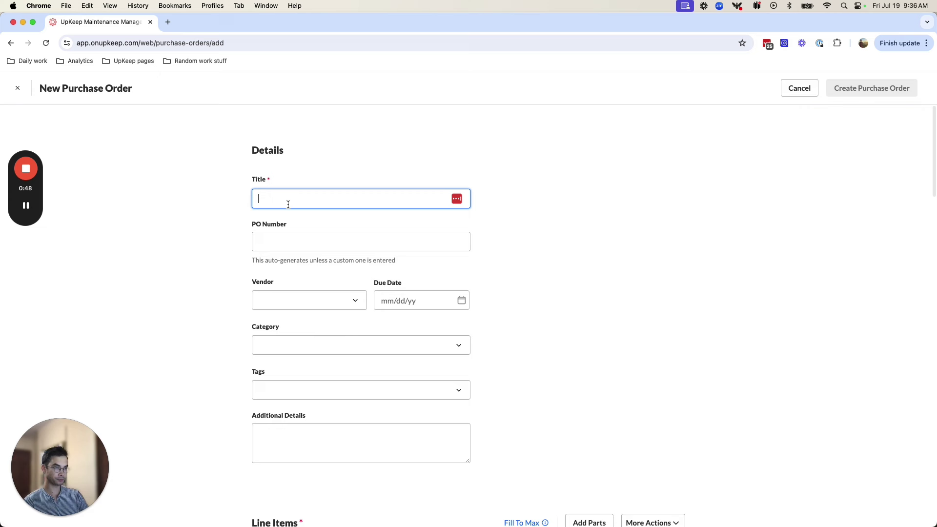
type("custom line it")
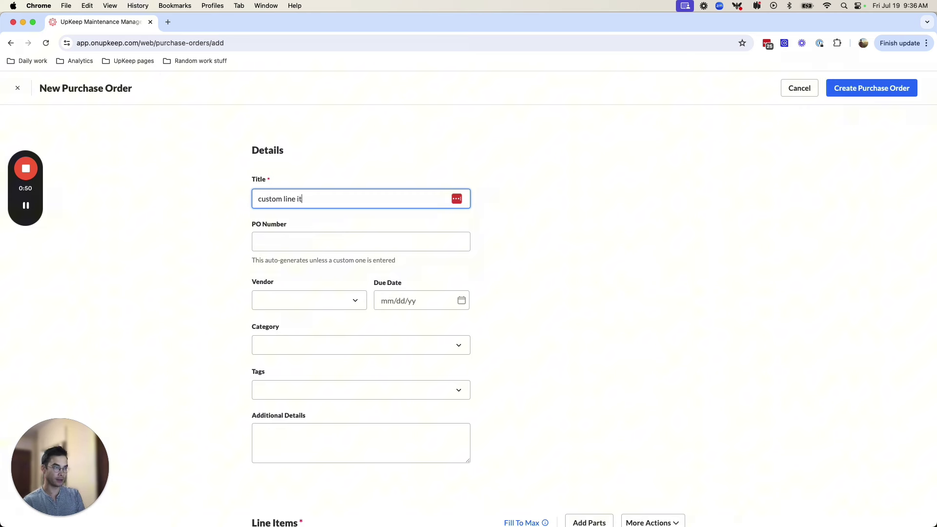
type("ems")
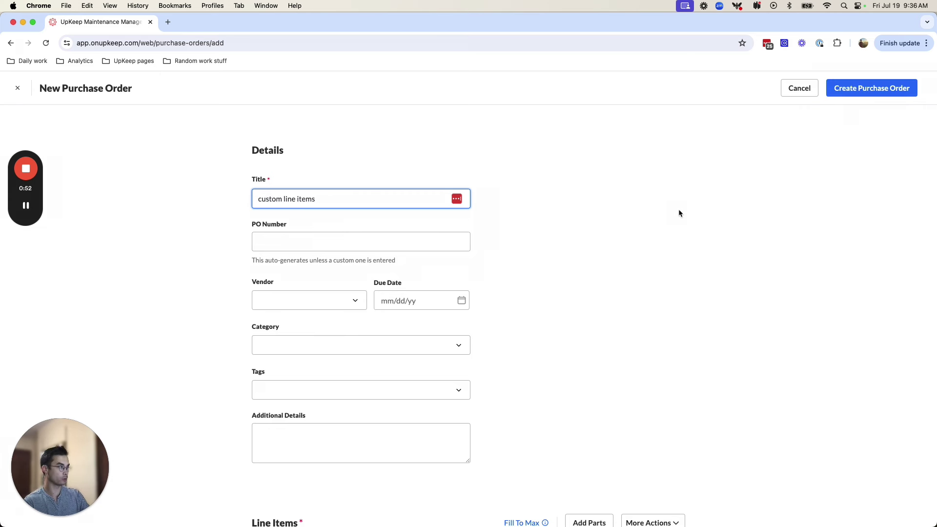
left_click(884, 90)
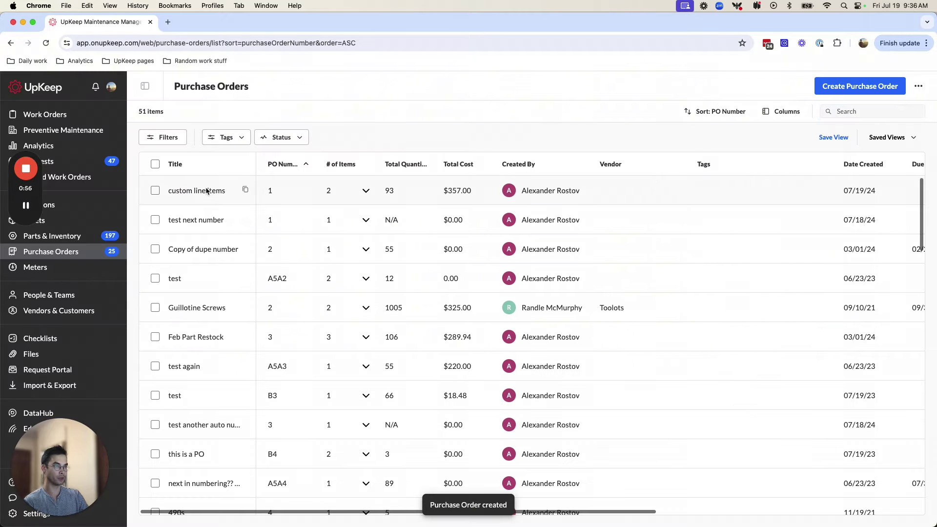
Approve the order, then fulfil it with 90 barcodes and 3 Contractor Services received
left_click(241, 189)
left_click(884, 90)
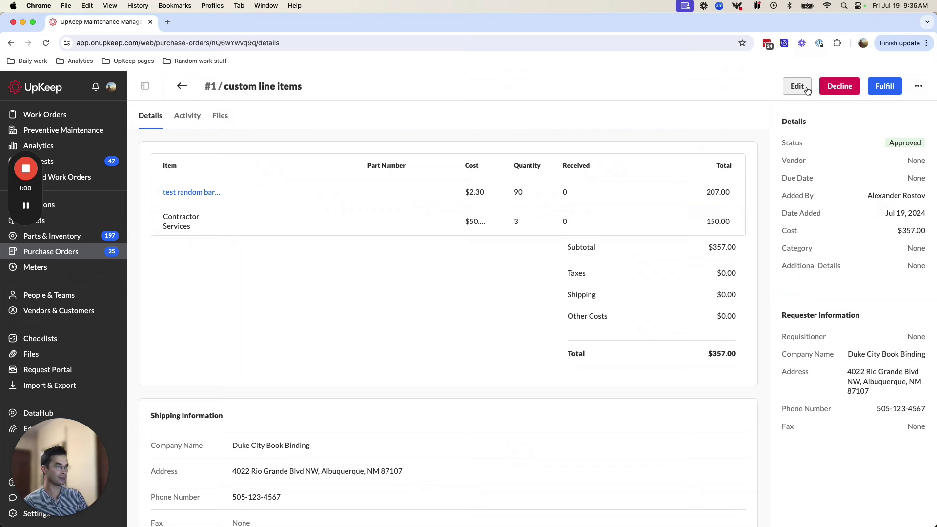
left_click(884, 88)
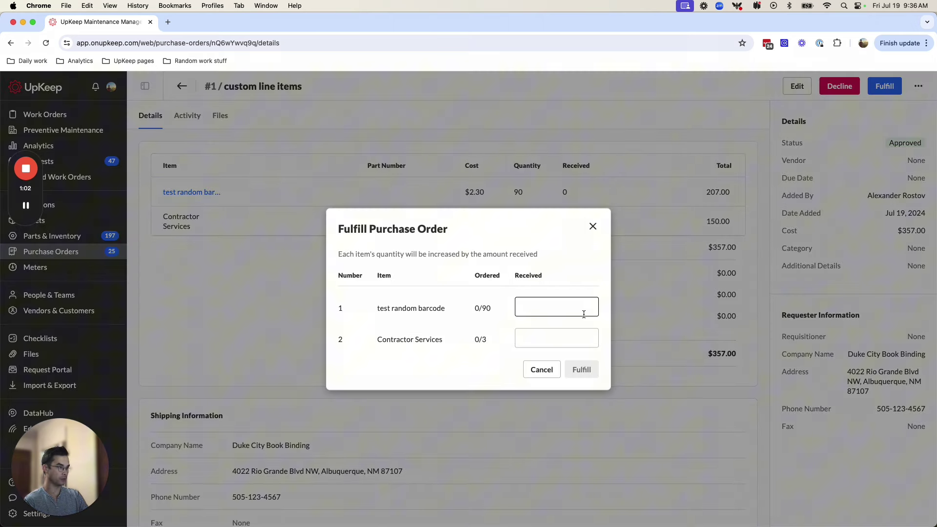
left_click(570, 312)
type("90")
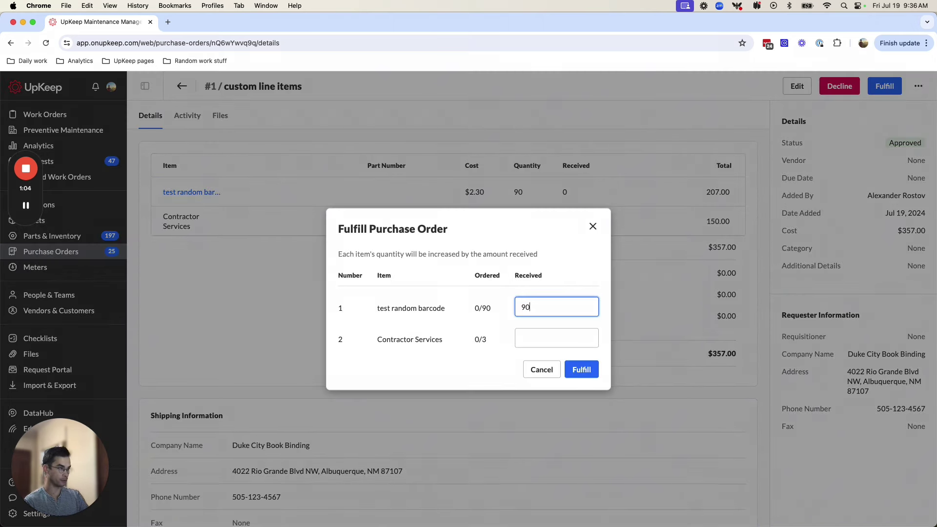
left_click(547, 340)
type("3")
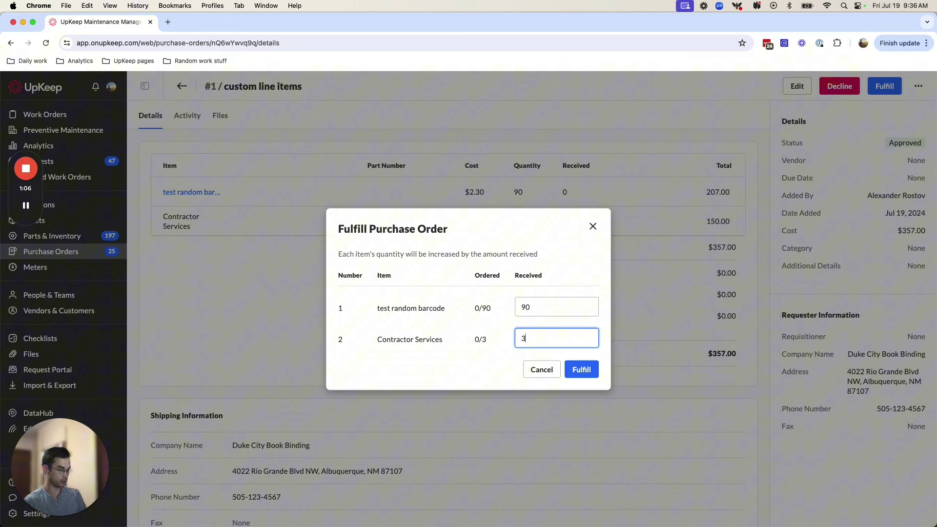
left_click(581, 370)
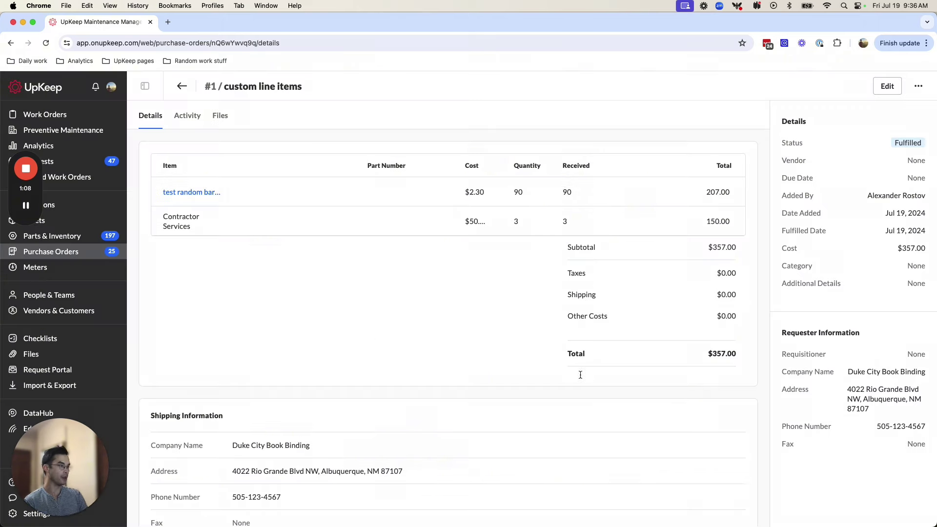
Generate a PDF of purchase order 1, then return to the UpKeep tab
left_click(918, 86)
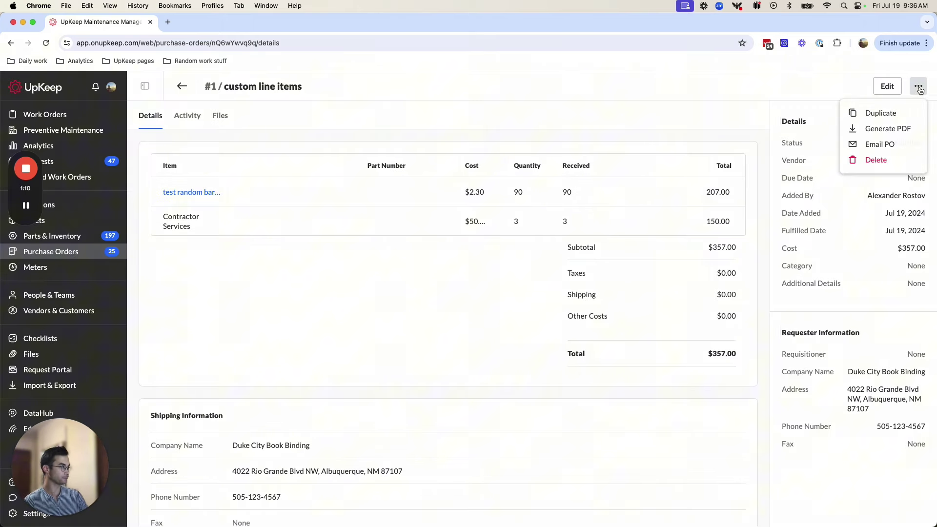
left_click(897, 131)
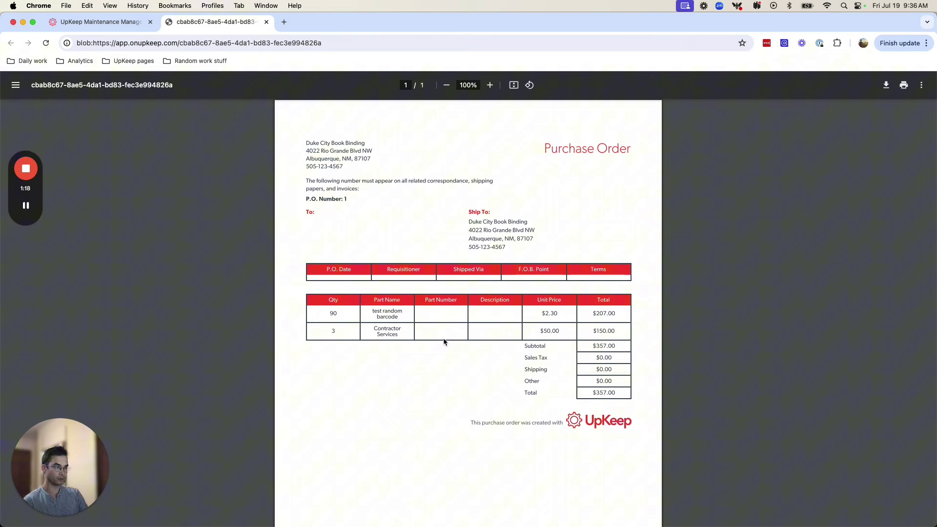
key("ctrl+shift+Tab")
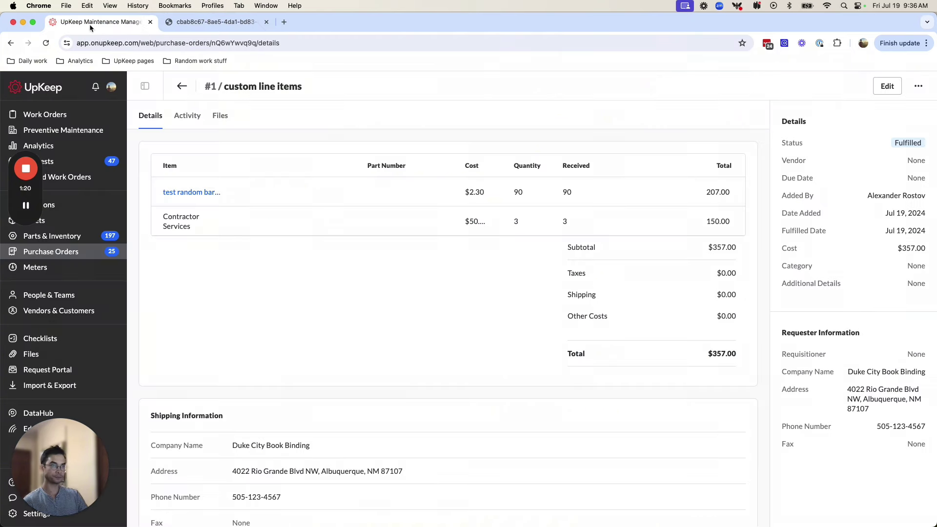
Scroll the 'Demo'-filtered Preventive Maintenance list to review its entries
scroll(248, 360, "down", 3)
scroll(264, 347, "up", 3)
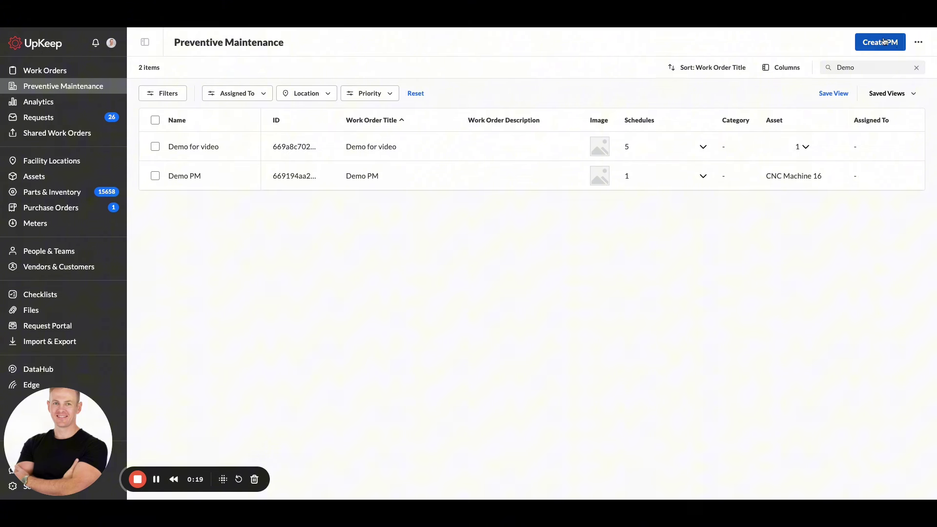
left_click(885, 42)
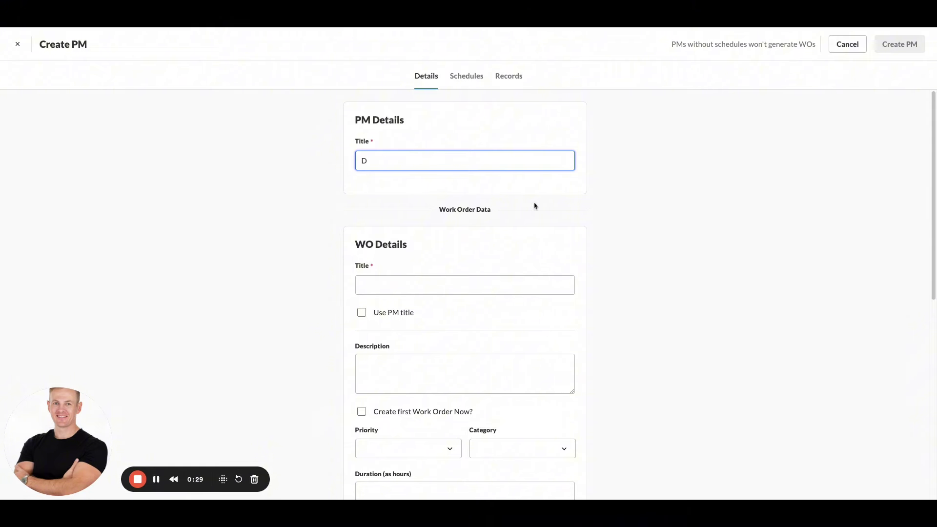
type("emo Video 2")
left_click(404, 315)
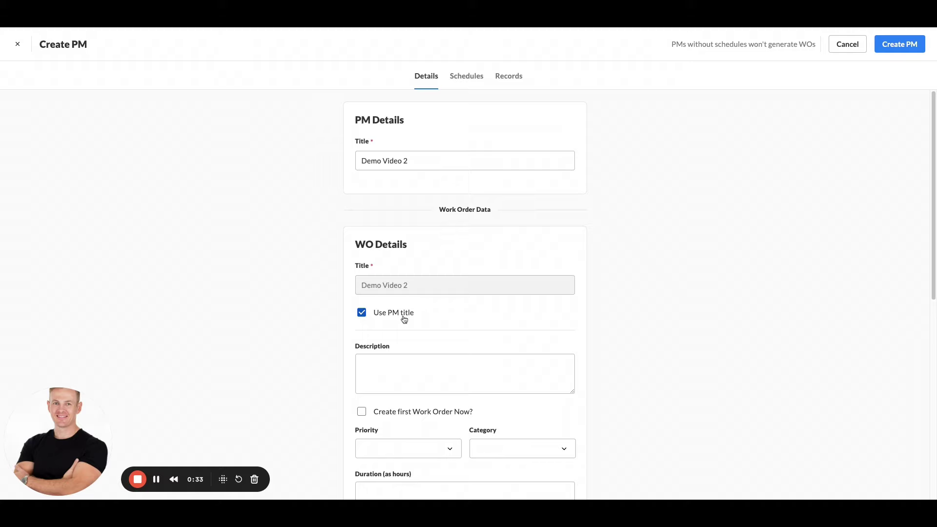
scroll(404, 316, "down", 8)
left_click(513, 484)
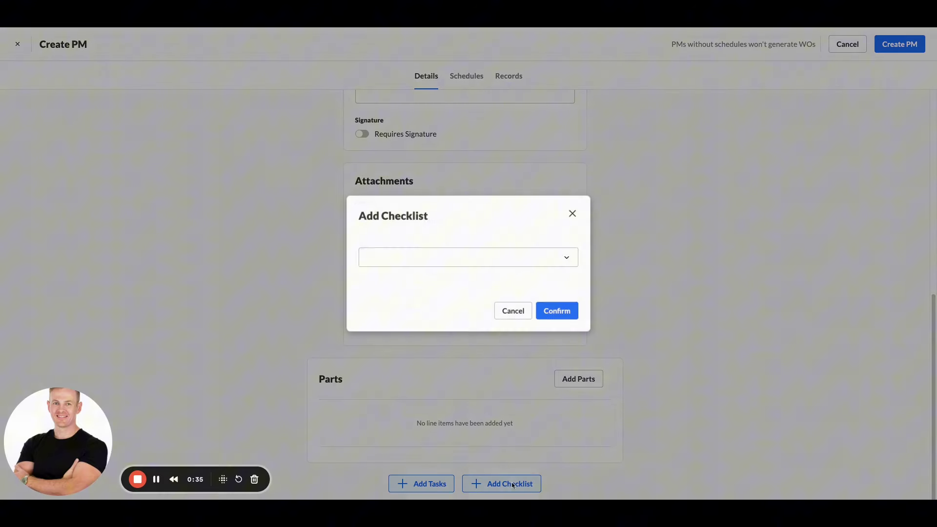
left_click(531, 255)
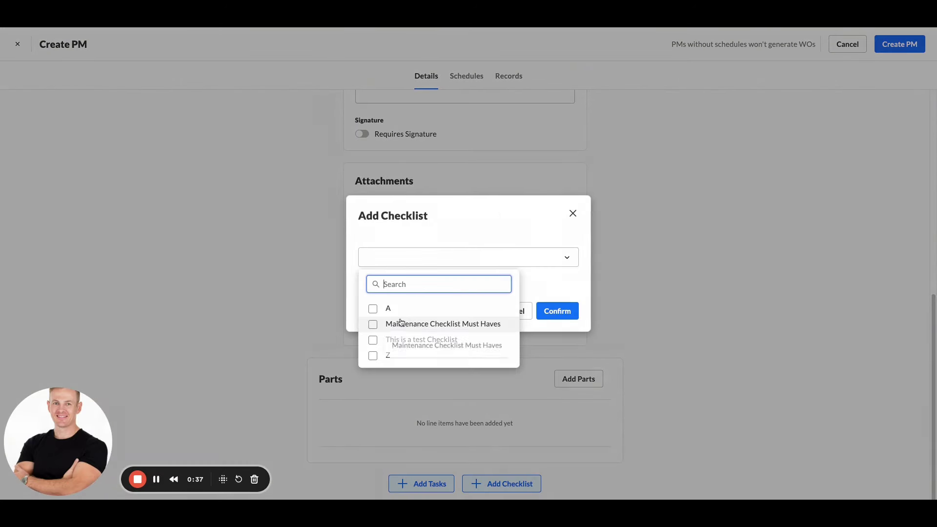
left_click(400, 325)
left_click(570, 306)
left_click(562, 310)
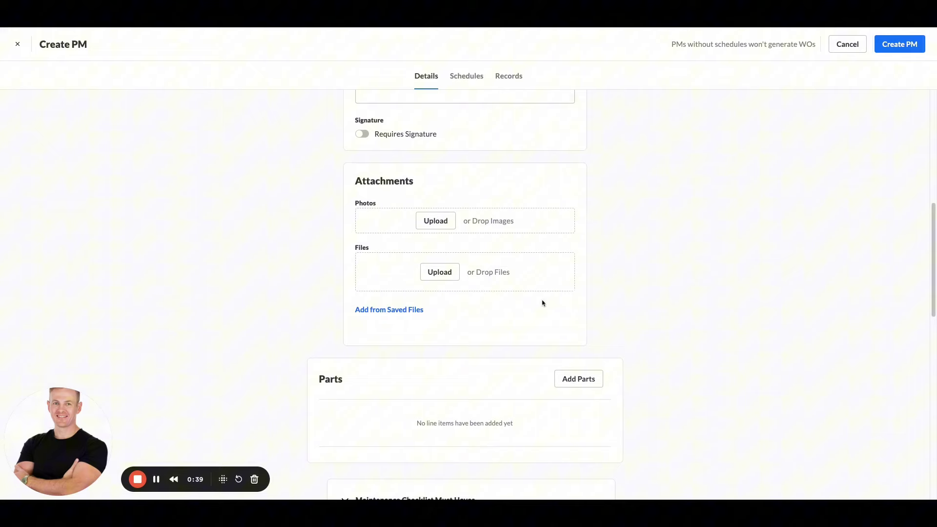
scroll(605, 300, "up", 1)
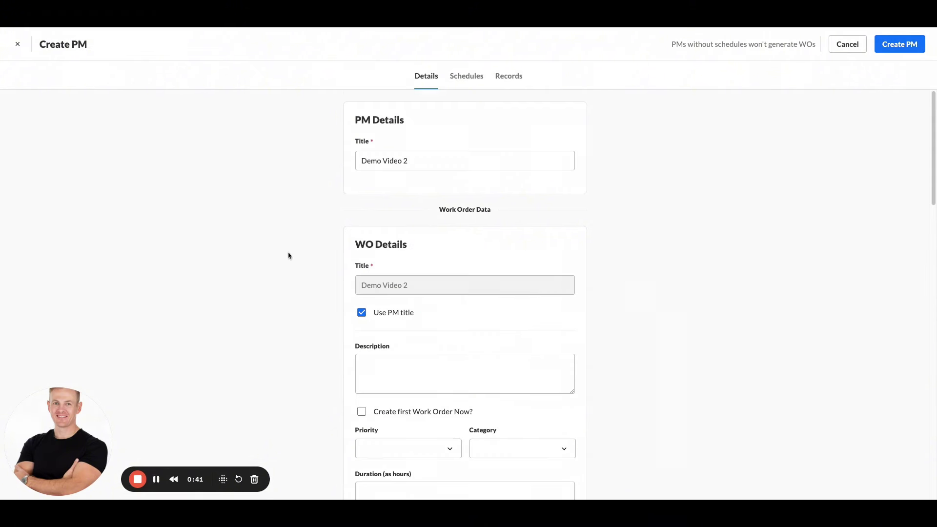
scroll(315, 272, "down", 5)
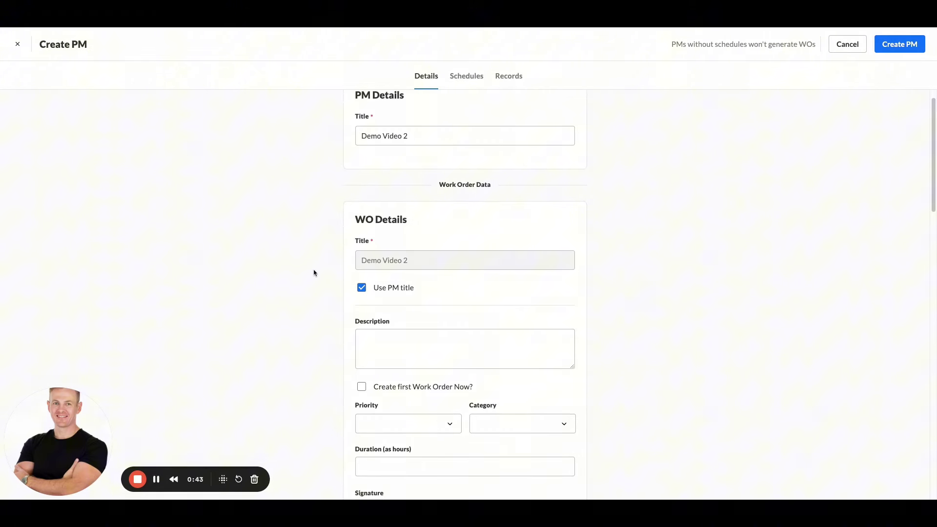
scroll(314, 272, "down", 2)
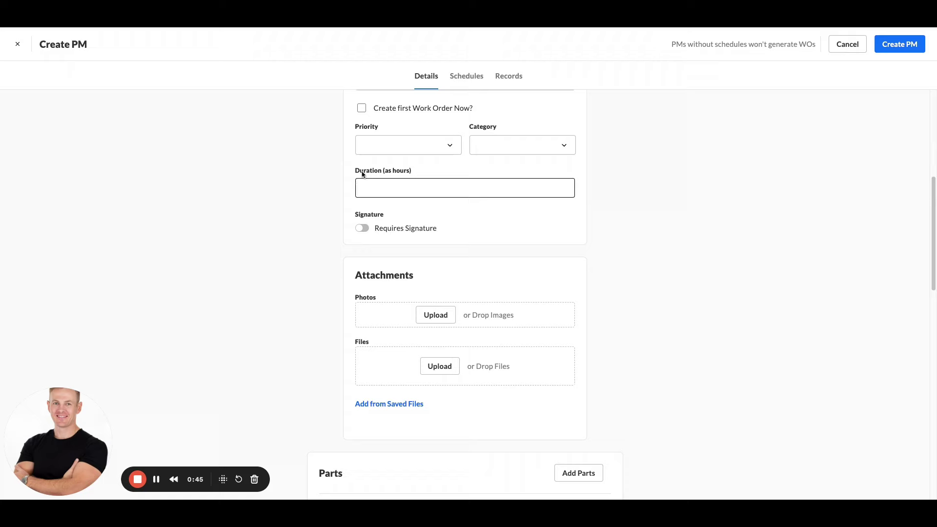
scroll(376, 173, "down", 6)
Add a calendar schedule due every 100 days, creating work orders 10 days early
left_click(476, 76)
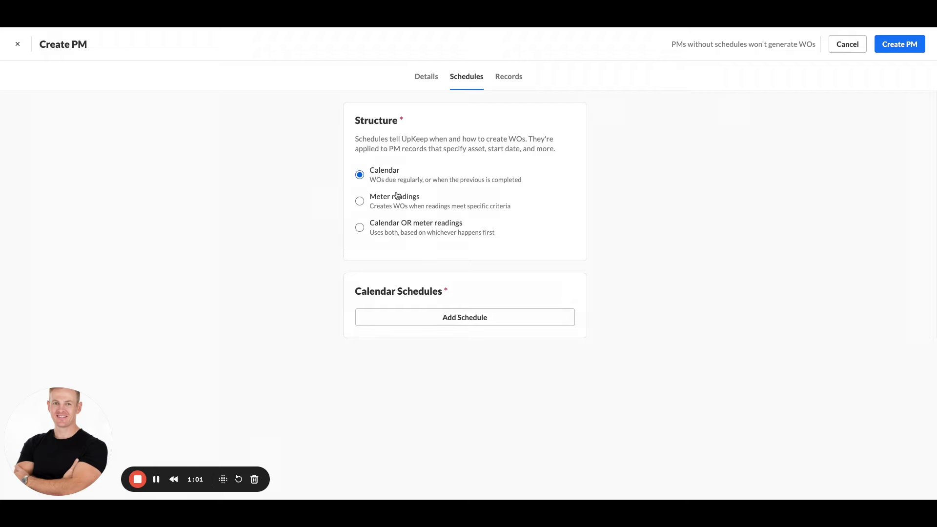
left_click(452, 324)
left_click(465, 240)
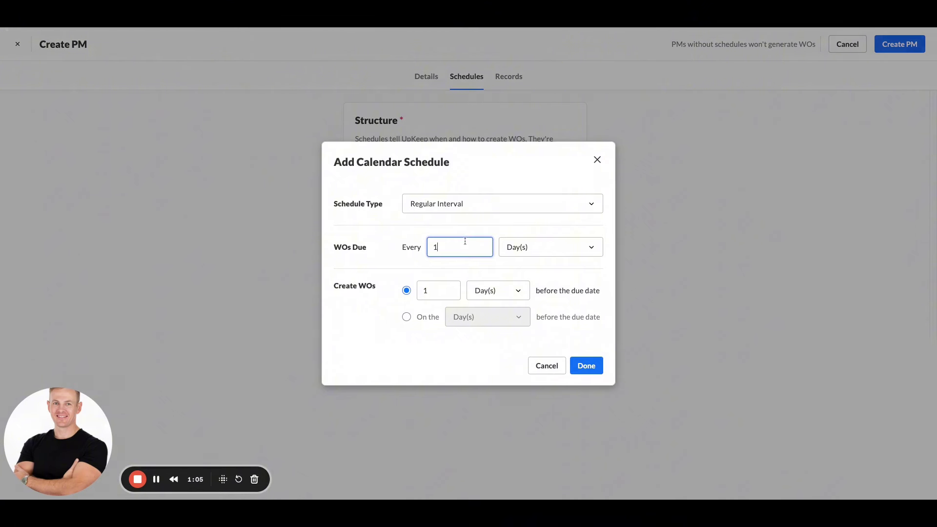
left_click(439, 293)
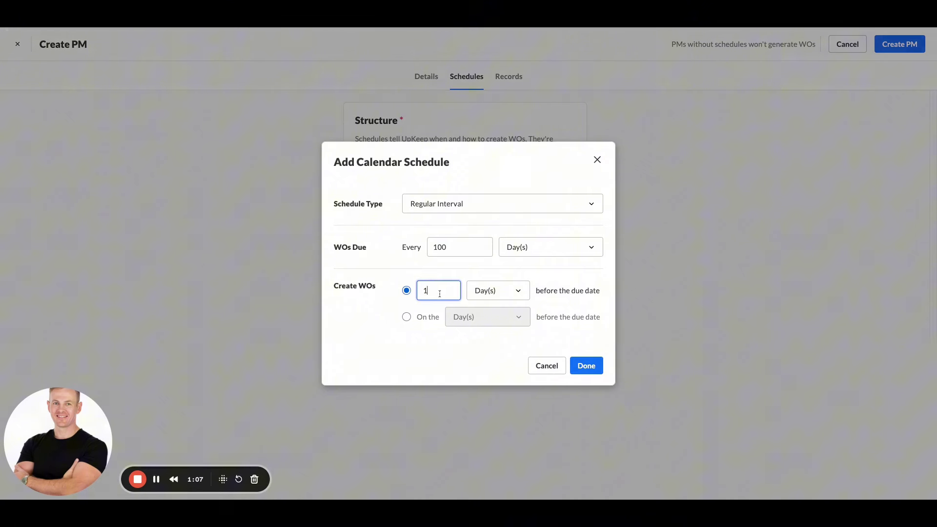
type("0")
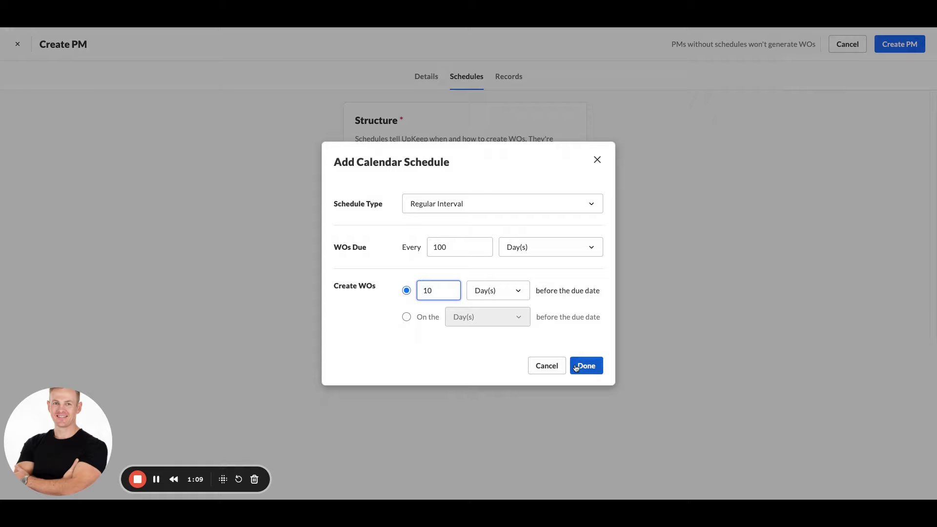
left_click(581, 365)
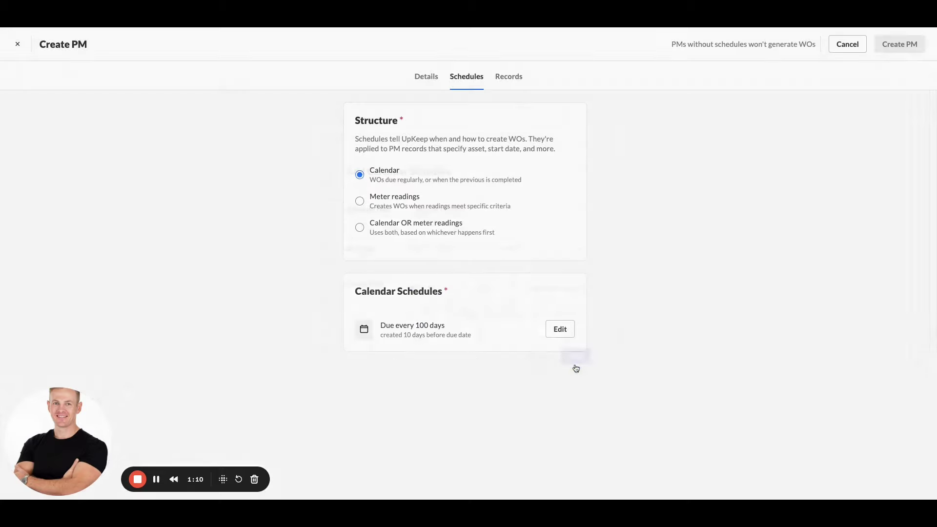
Add PM records for locations Building 1 and Building 2
left_click(505, 82)
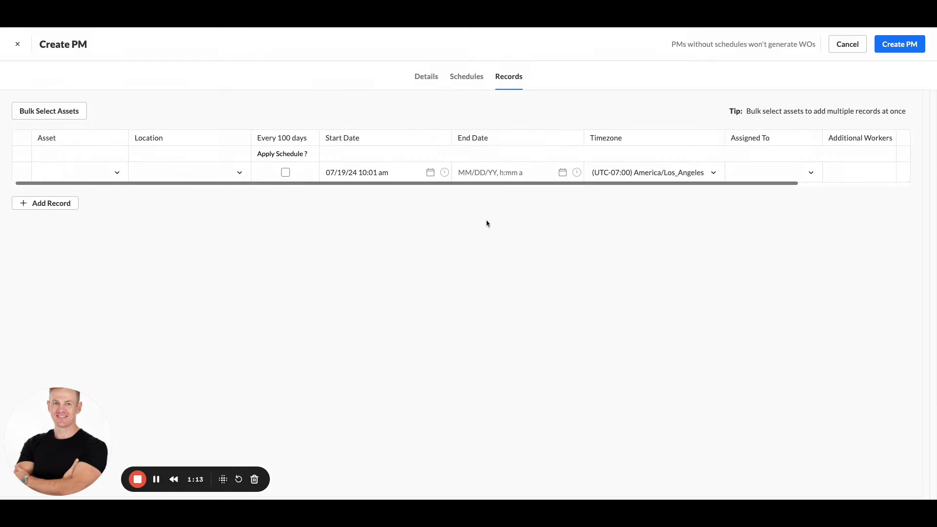
left_click(240, 175)
left_click(193, 281)
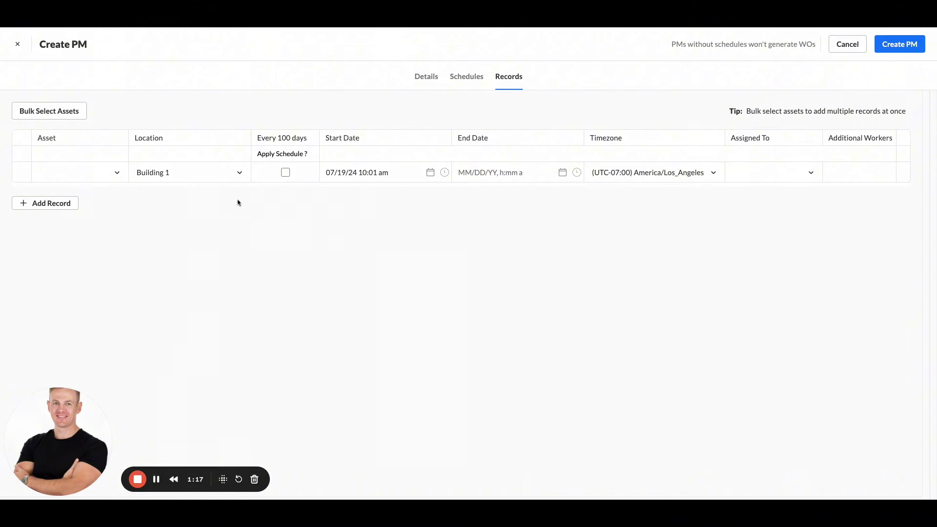
left_click(58, 206)
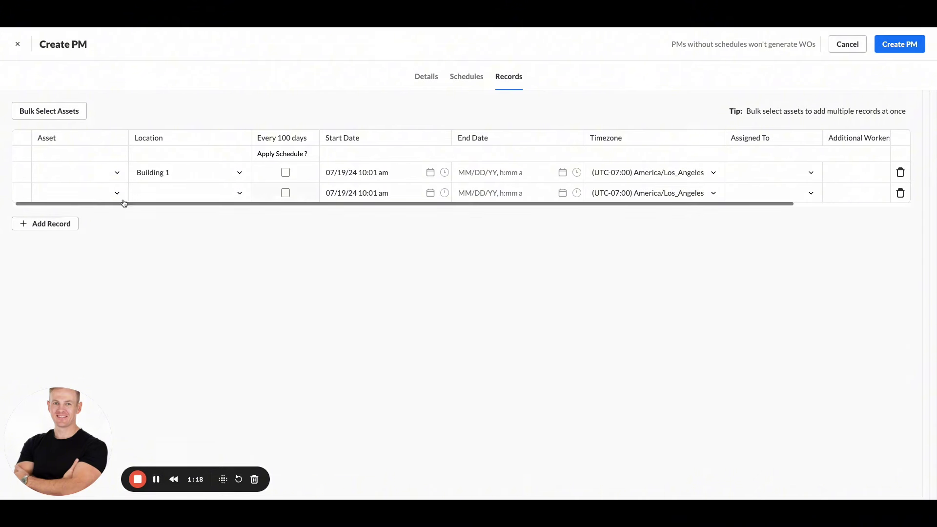
left_click(239, 193)
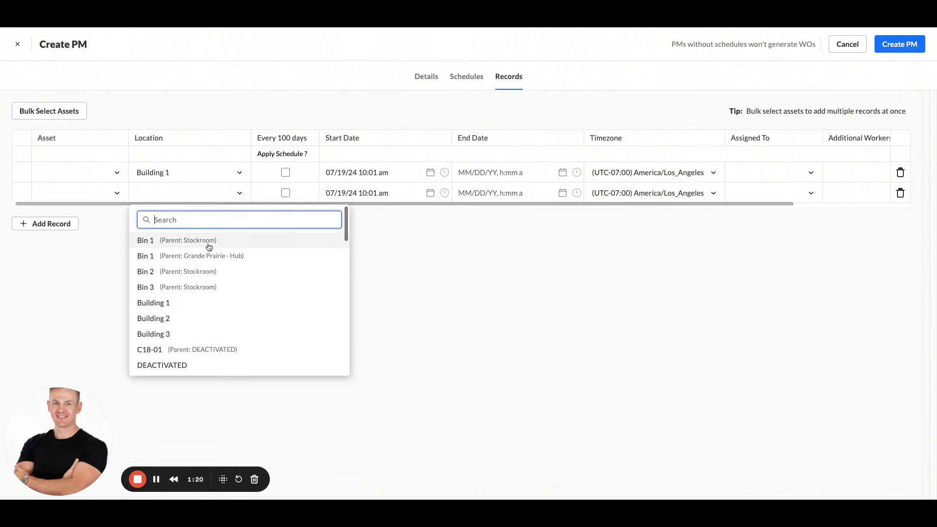
left_click(183, 318)
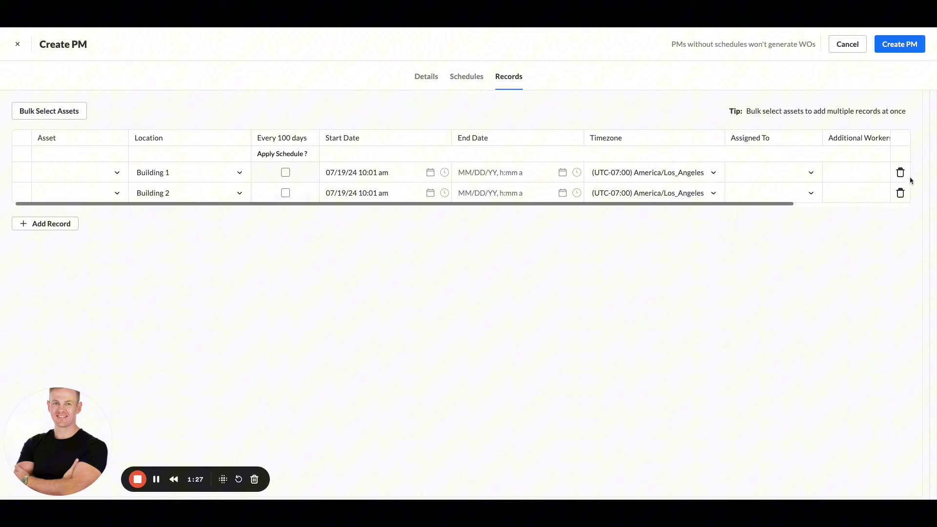
Add PM records for assets CNC Machine 25 and CNC Machine 33
left_click(43, 223)
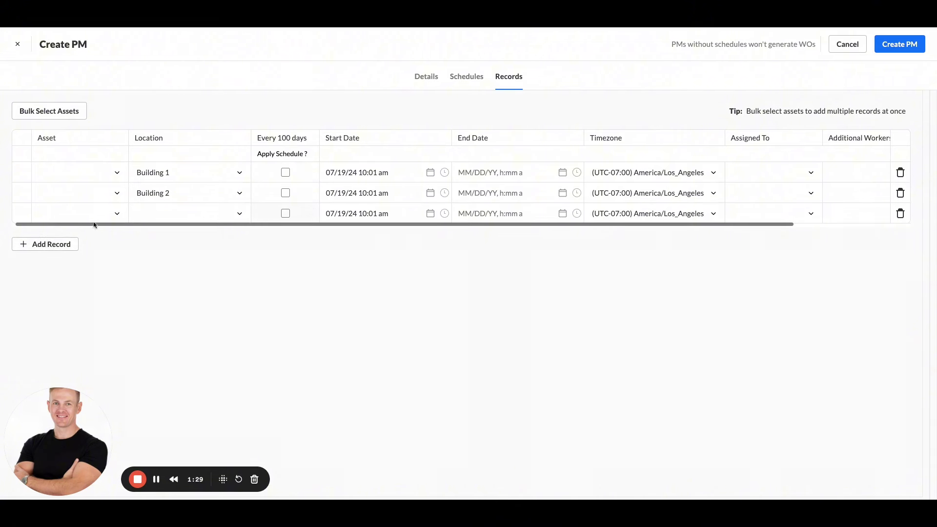
left_click(117, 214)
left_click(79, 337)
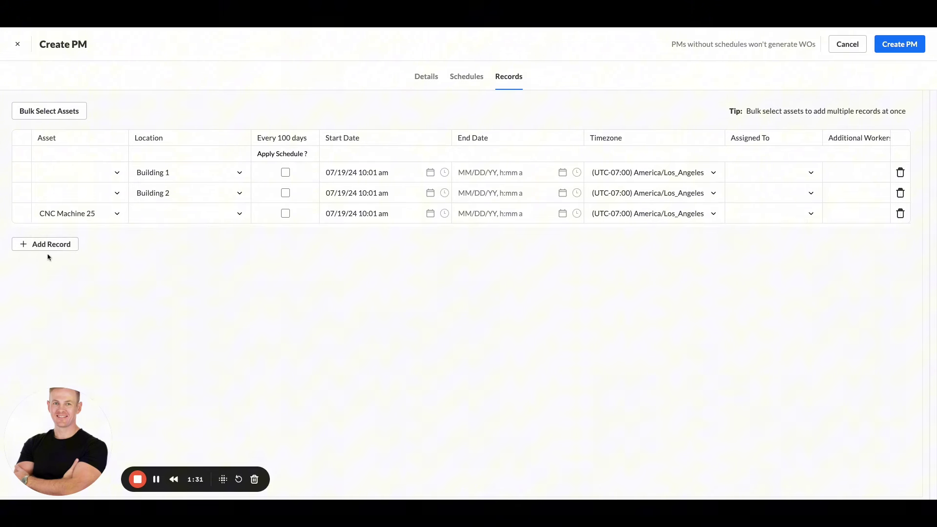
left_click(50, 244)
left_click(78, 238)
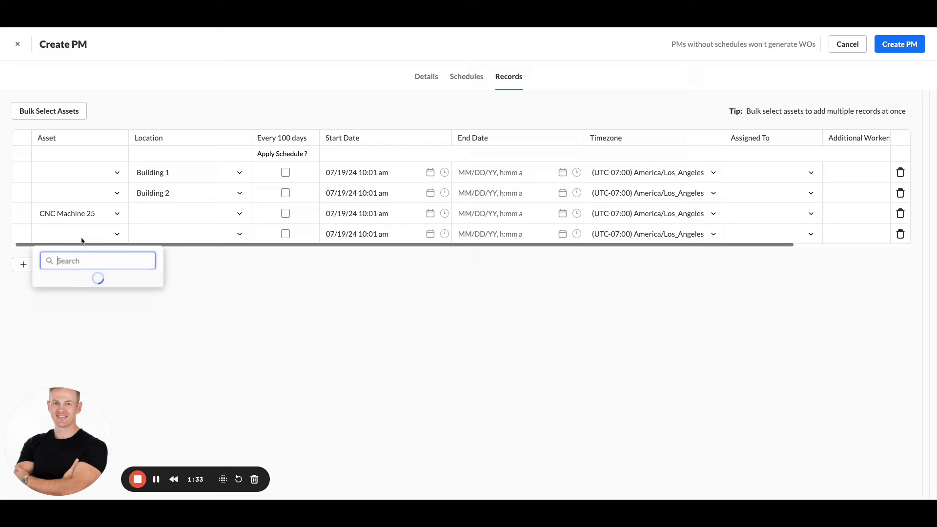
scroll(90, 315, "down", 3)
left_click(88, 324)
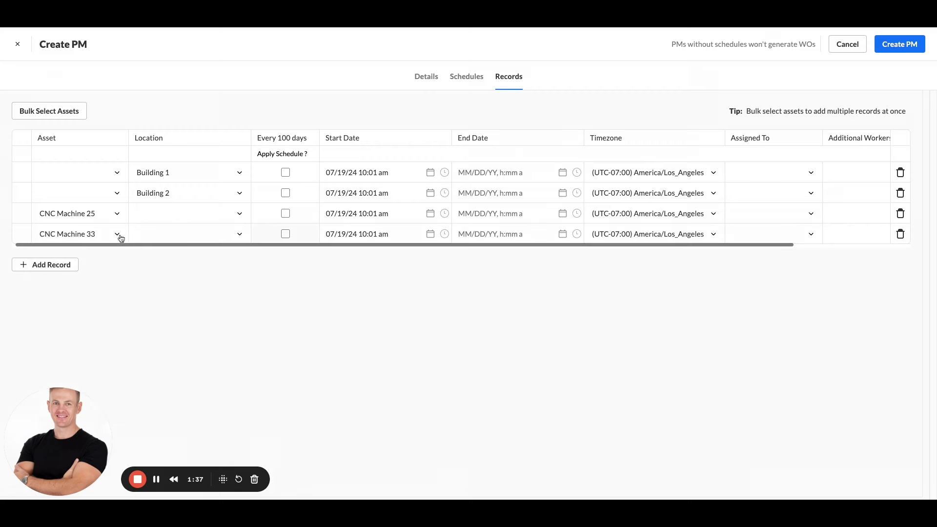
Apply the schedule to the first three records, starting them on 09/18/24 and 10/16/24
left_click(286, 173)
left_click(285, 193)
left_click(286, 213)
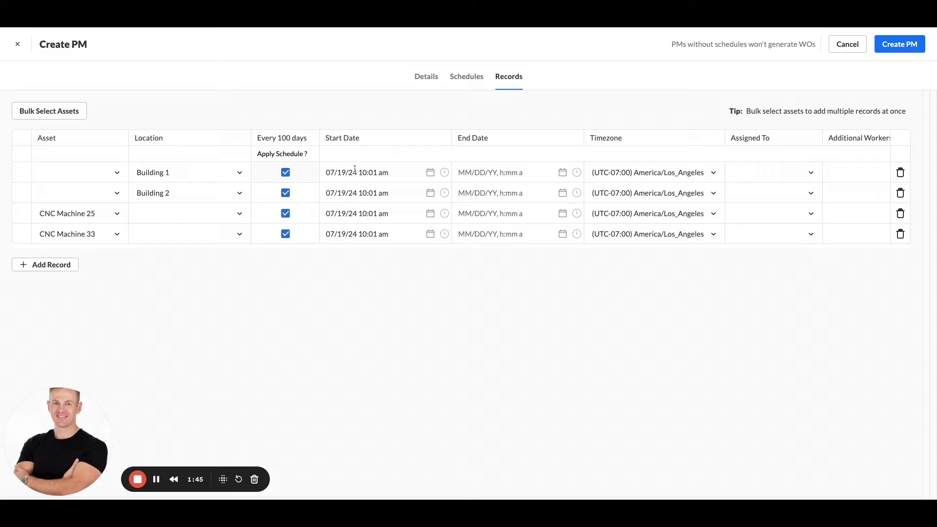
left_click(430, 192)
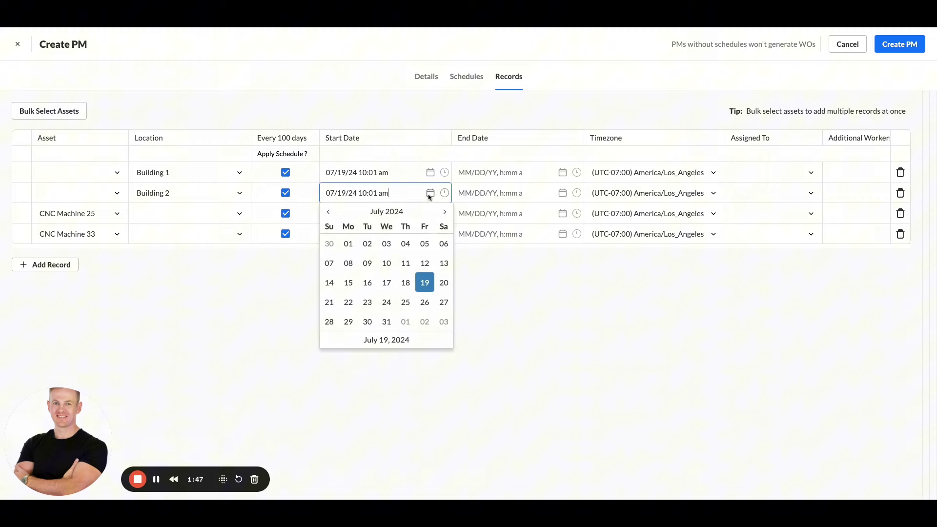
left_click(446, 214)
left_click(446, 213)
left_click(387, 282)
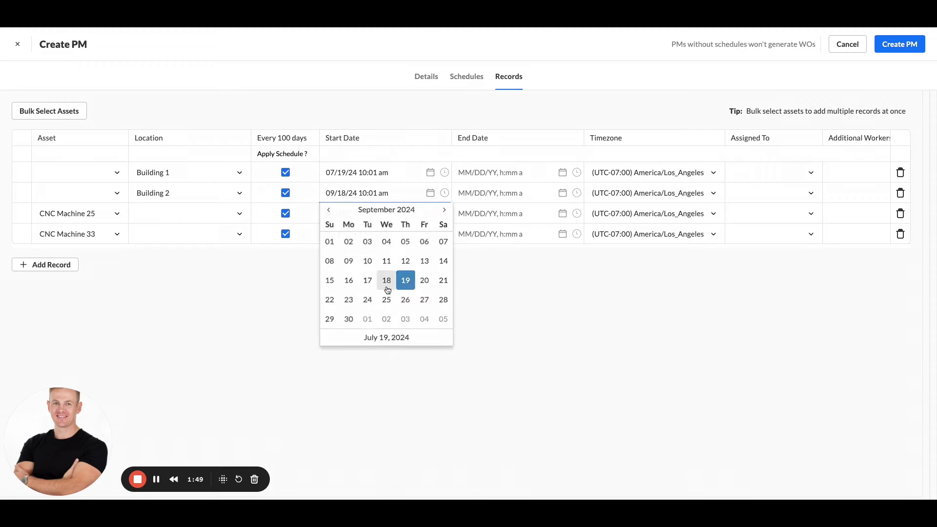
left_click(430, 213)
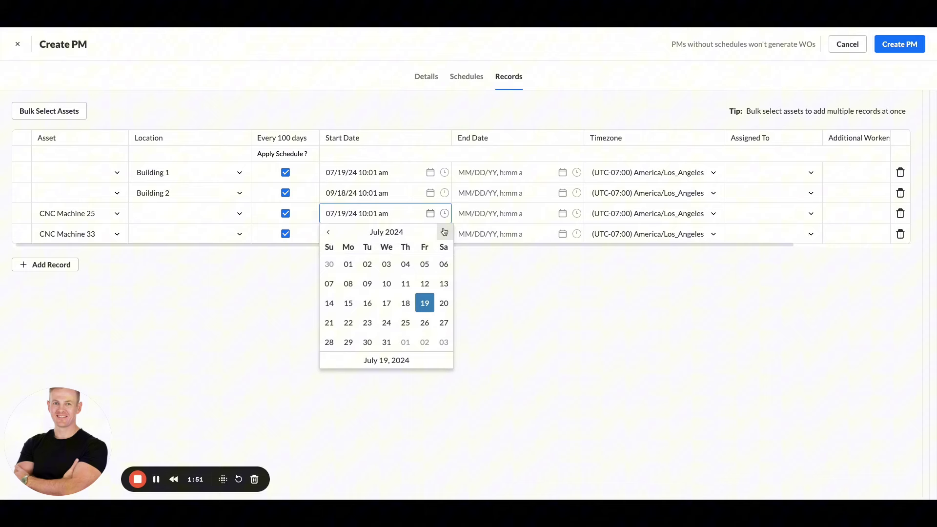
left_click(444, 231)
left_click(444, 232)
left_click(443, 231)
left_click(387, 302)
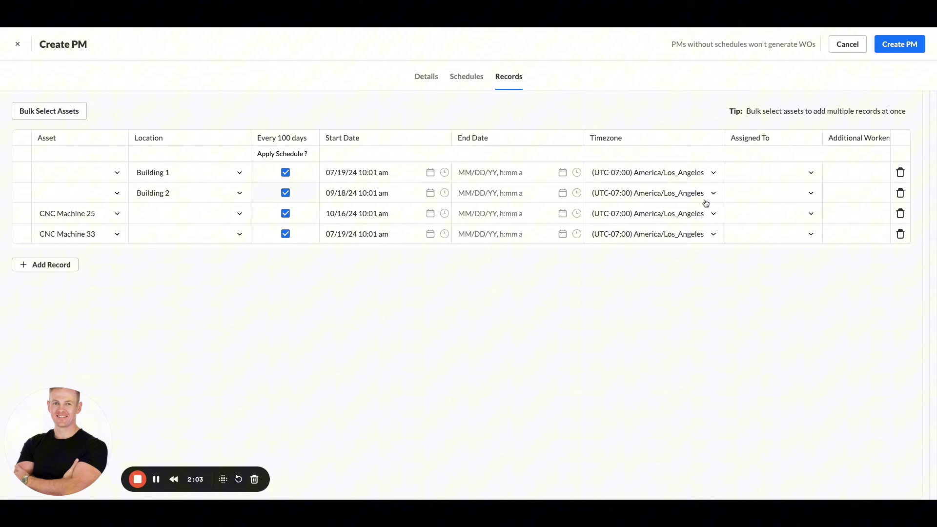
Assign the administrator, add an extra worker and the Limited Tech team, then create the PM
scroll(707, 203, "right", 3)
left_click(684, 176)
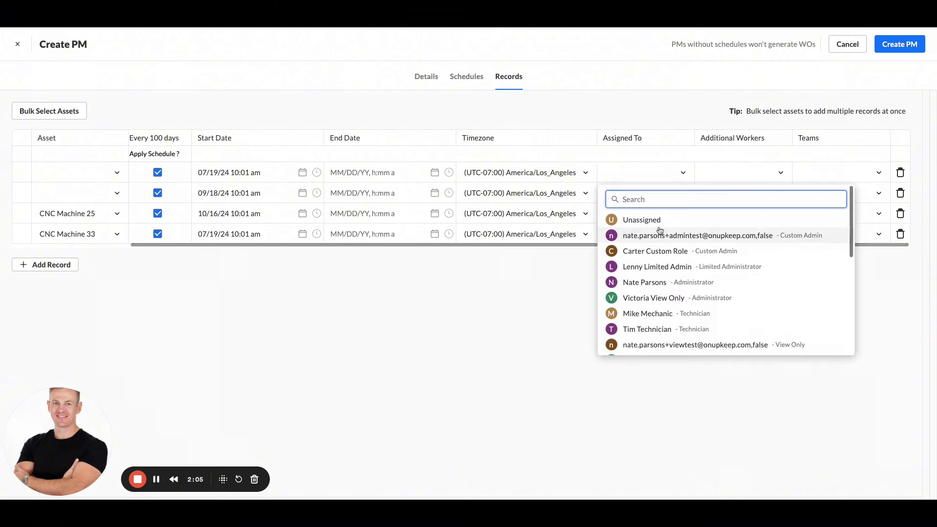
left_click(649, 282)
left_click(818, 236)
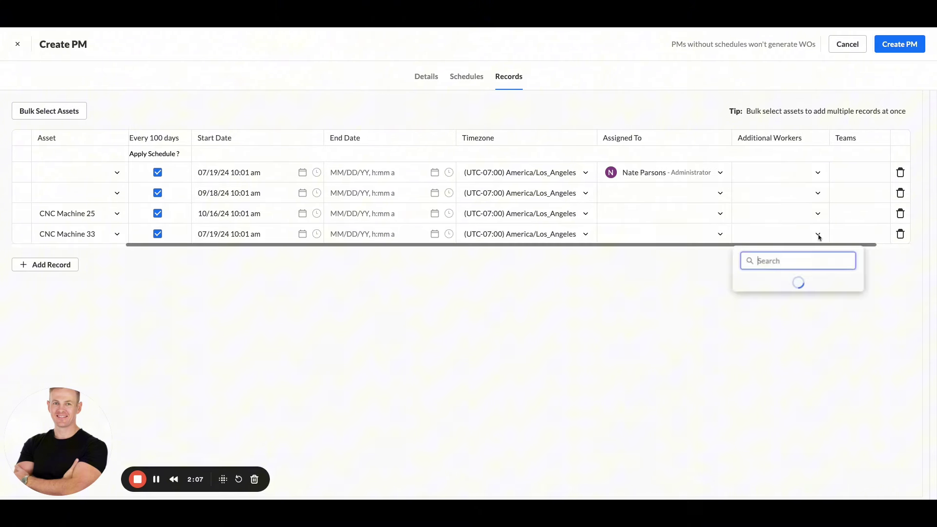
left_click(695, 347)
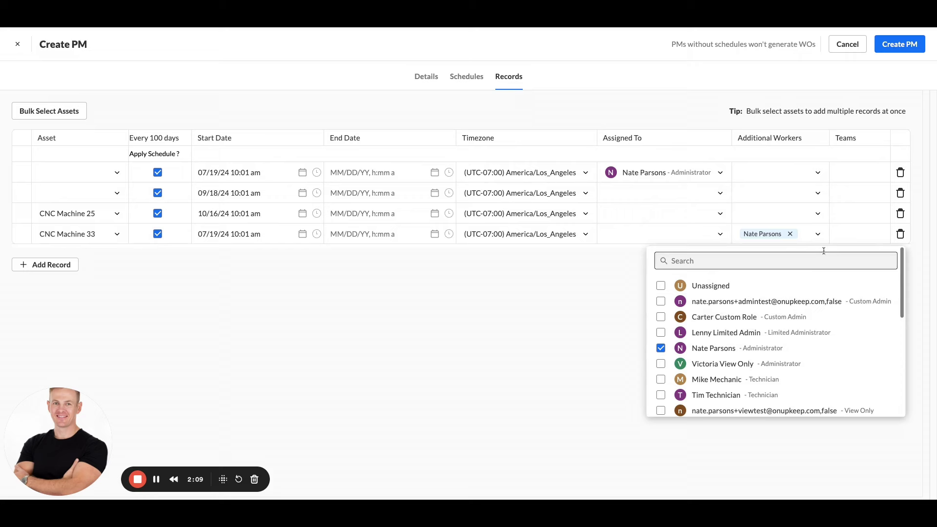
left_click(847, 180)
left_click(850, 177)
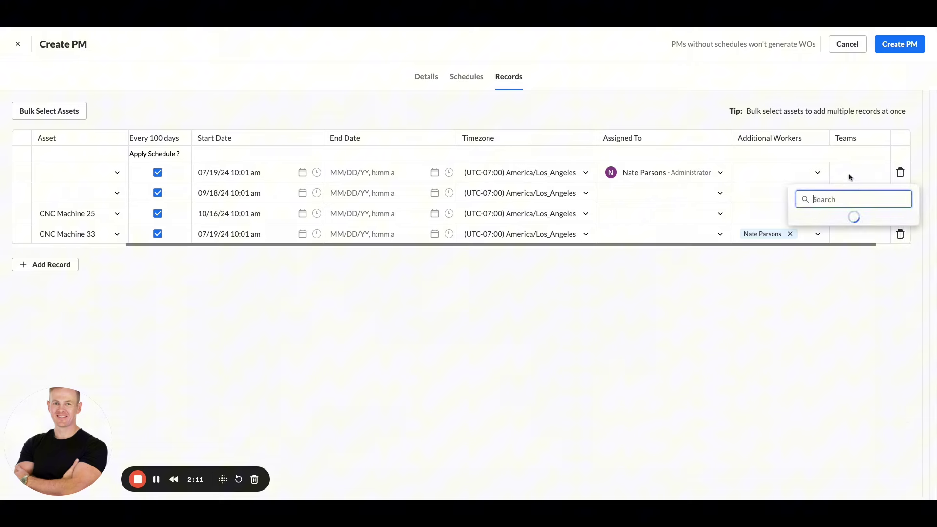
left_click(834, 238)
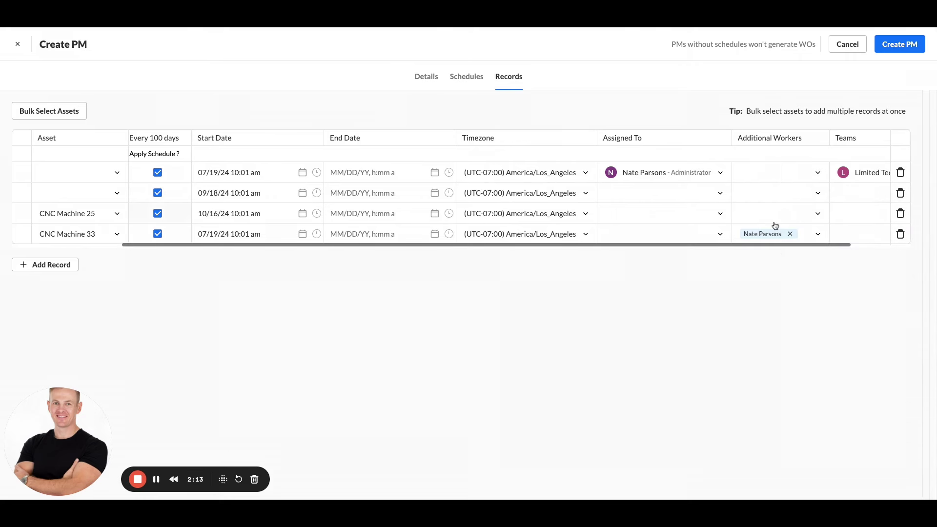
left_click(898, 45)
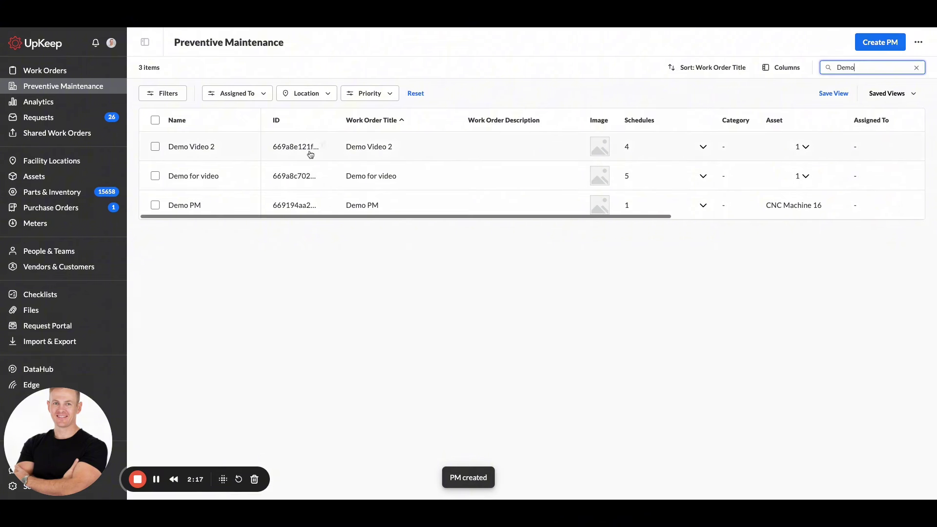
Open the Demo Video 2 PM from the Preventive Maintenance table
scroll(632, 153, "right", 3)
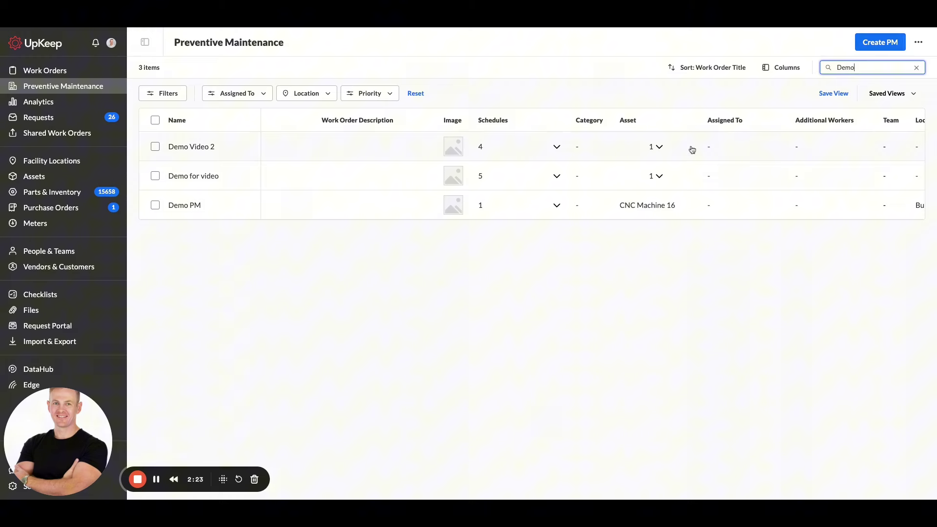
scroll(692, 153, "left", 3)
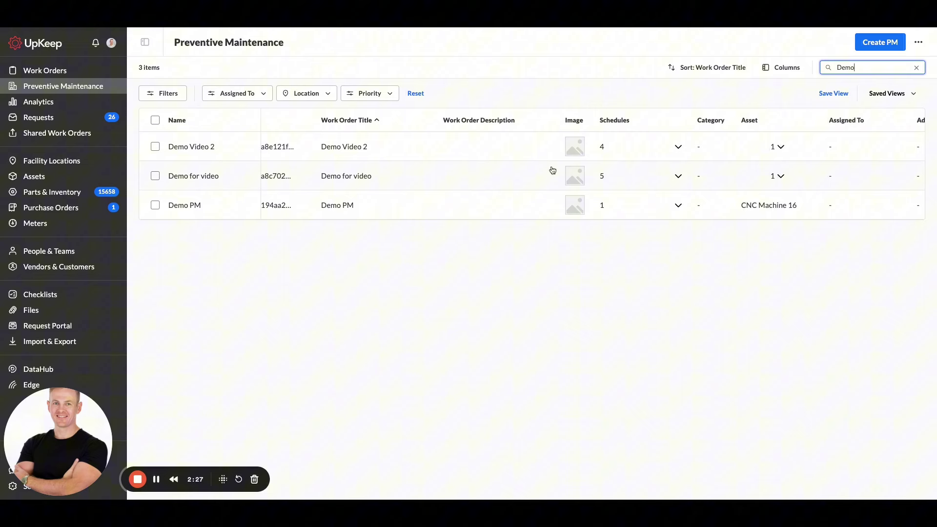
scroll(553, 172, "left", 1)
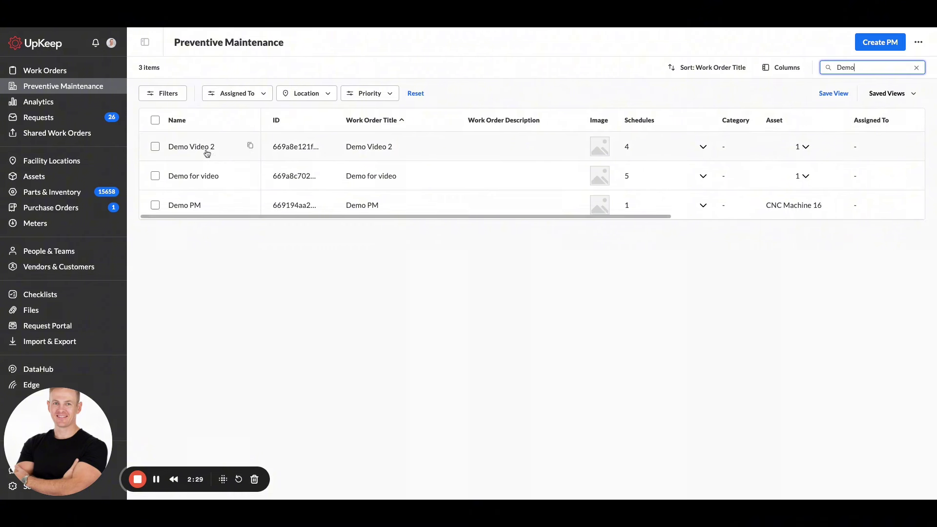
left_click(206, 152)
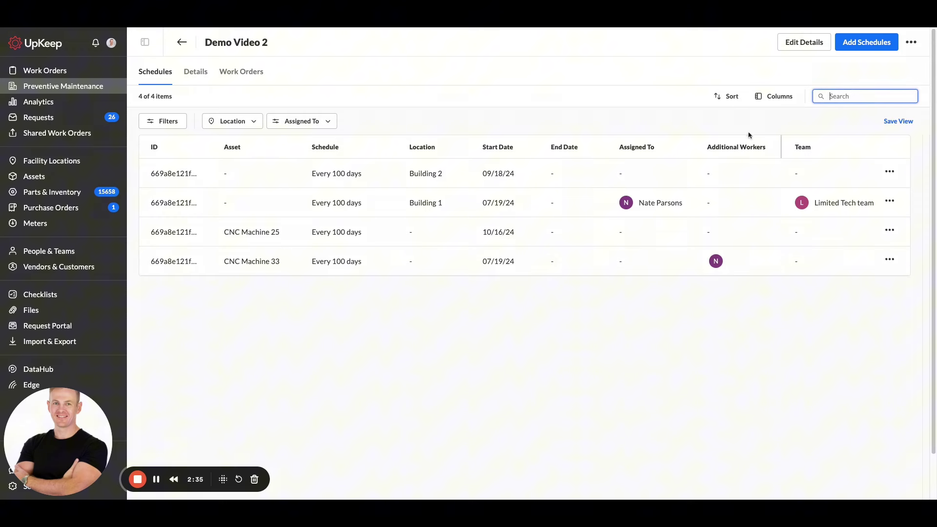
left_click(776, 96)
left_click_drag(696, 149, 697, 133)
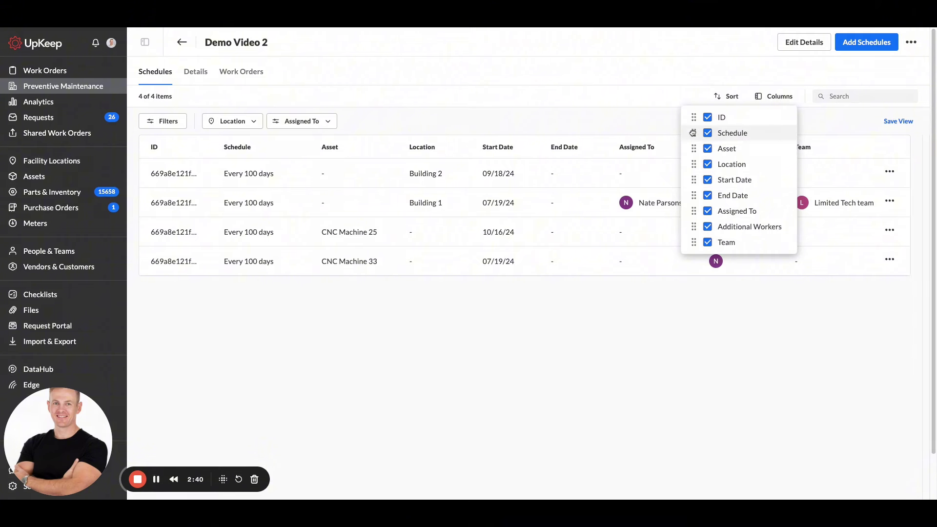
left_click(686, 357)
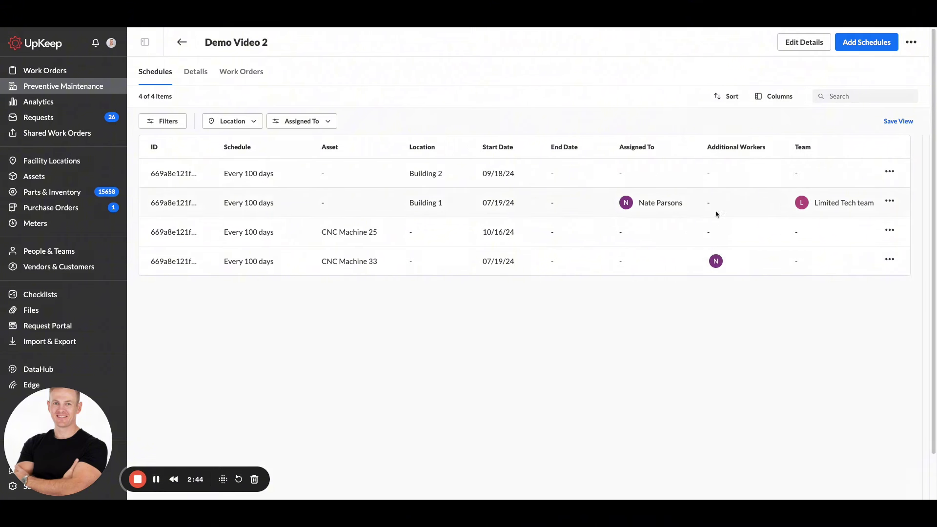
left_click(897, 204)
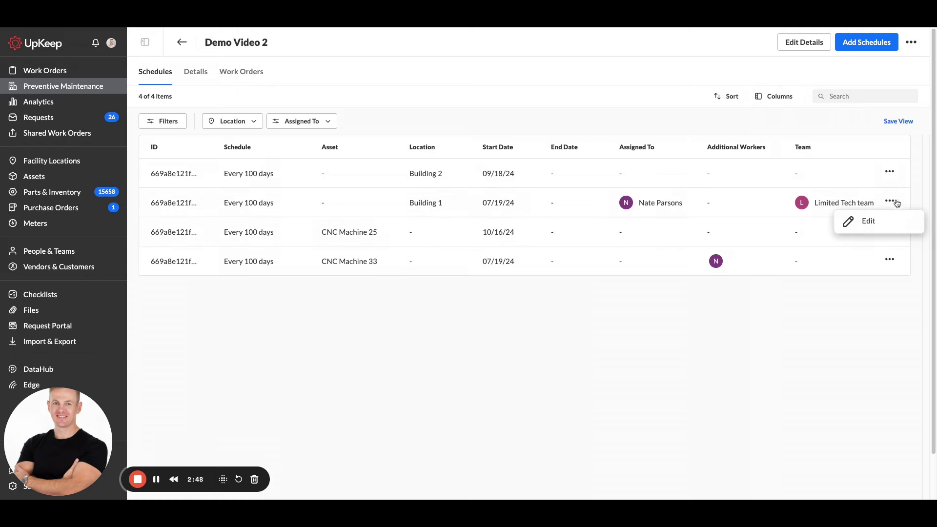
left_click(873, 221)
scroll(426, 265, "down", 1)
scroll(426, 265, "up", 1)
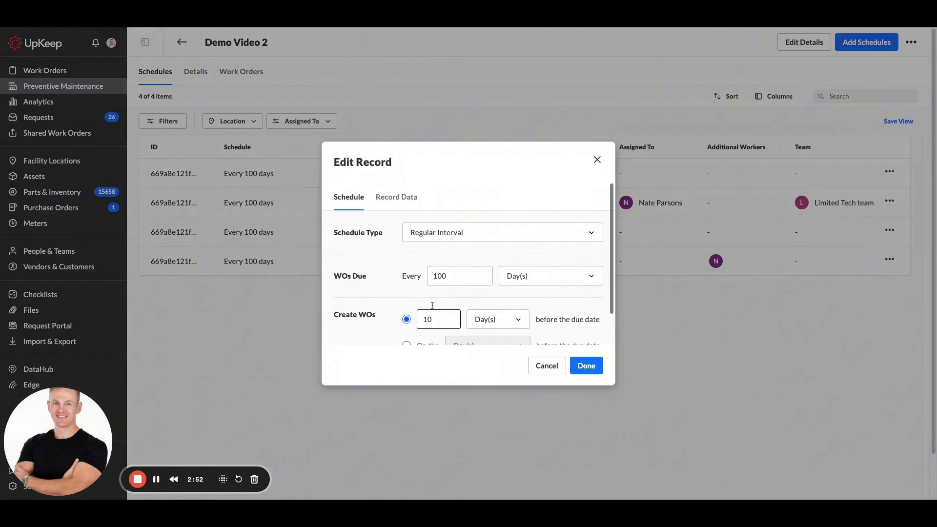
left_click(383, 197)
scroll(383, 287, "down", 3)
scroll(382, 287, "up", 4)
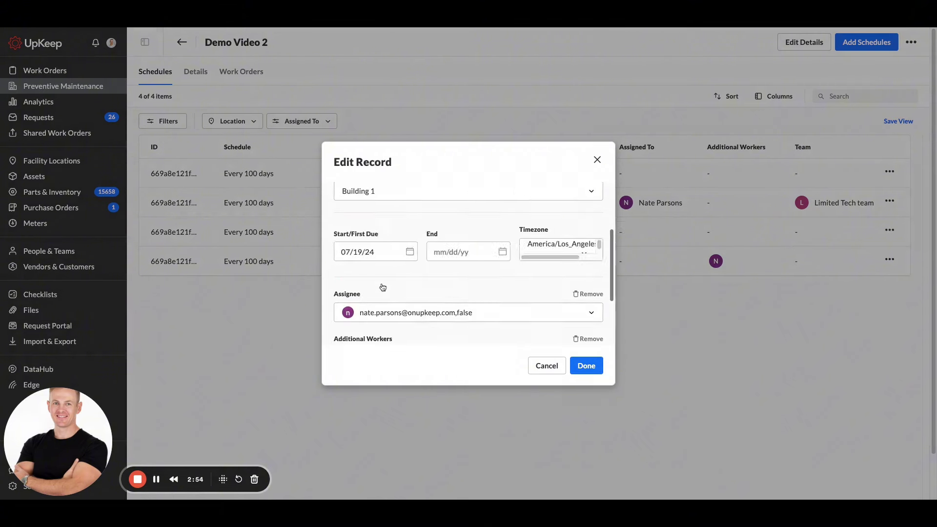
left_click(549, 368)
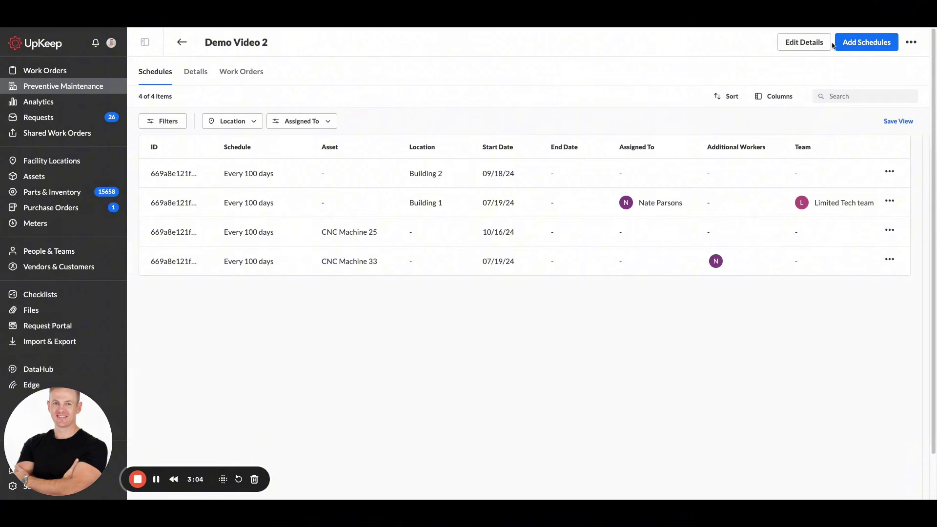
Open the Demo Video 2 edit form and scroll through its fields
left_click(816, 43)
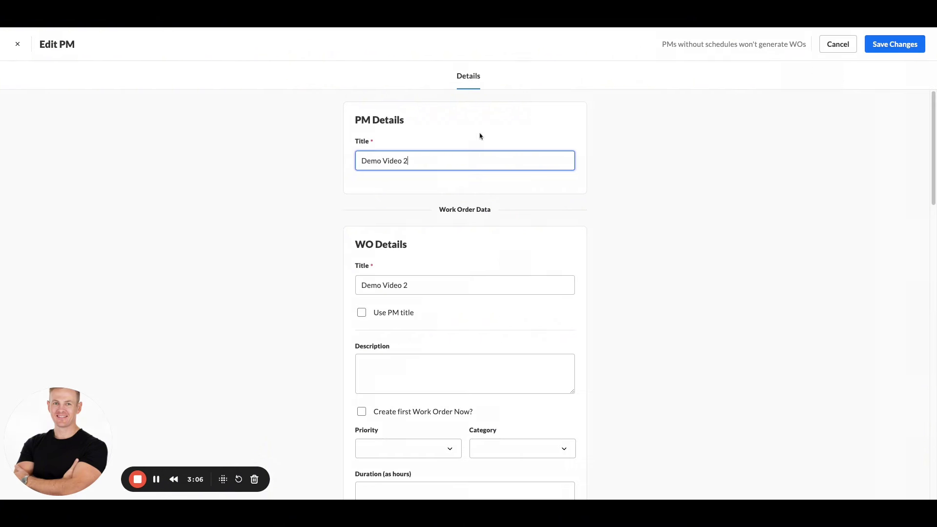
scroll(540, 230, "down", 2)
scroll(488, 142, "down", 2)
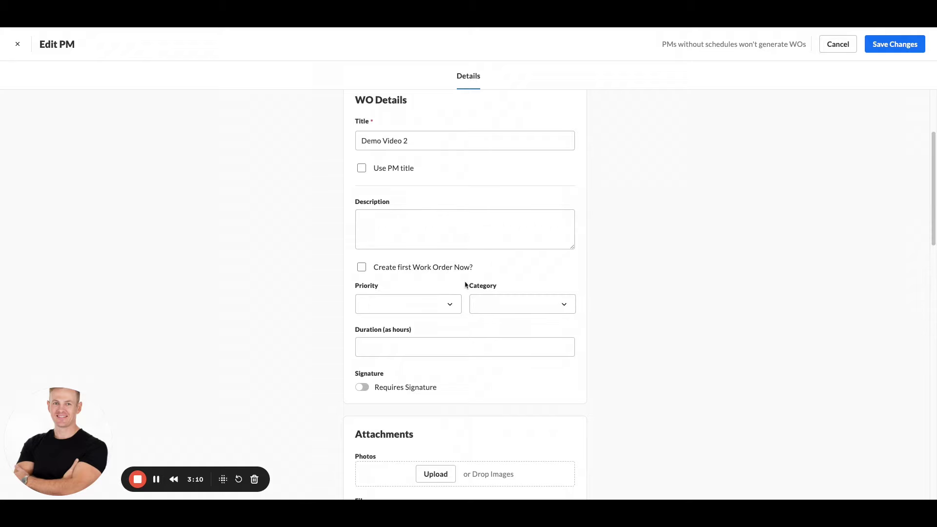
scroll(465, 285, "down", 1)
scroll(465, 285, "down", 10)
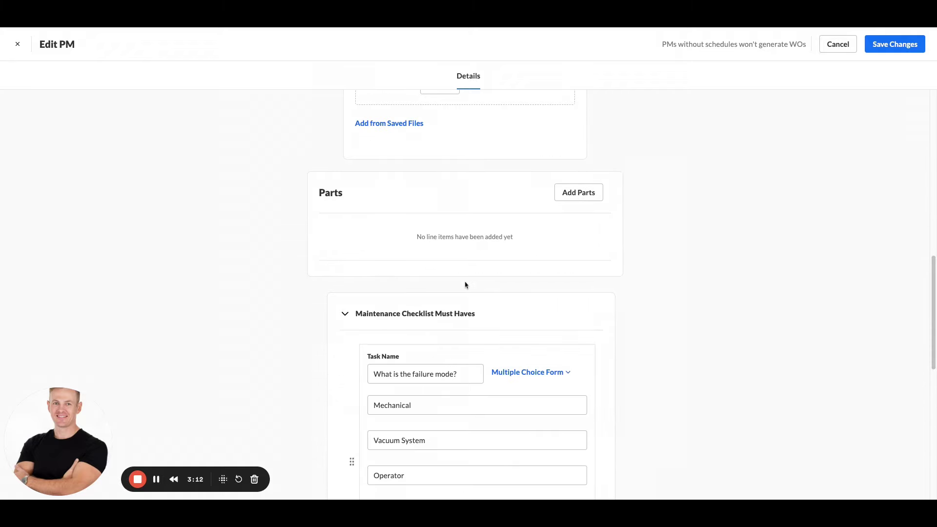
scroll(466, 283, "up", 8)
scroll(462, 308, "down", 10)
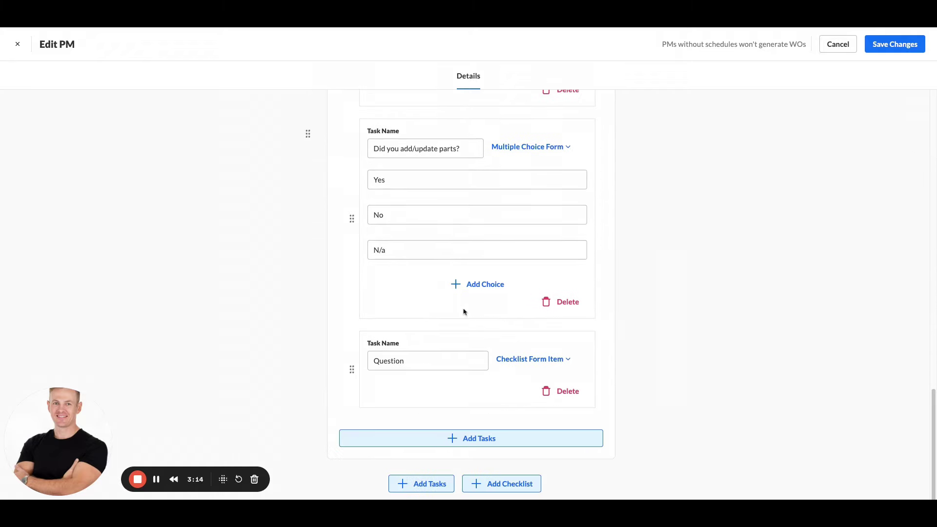
scroll(484, 209, "up", 4)
scroll(486, 212, "up", 12)
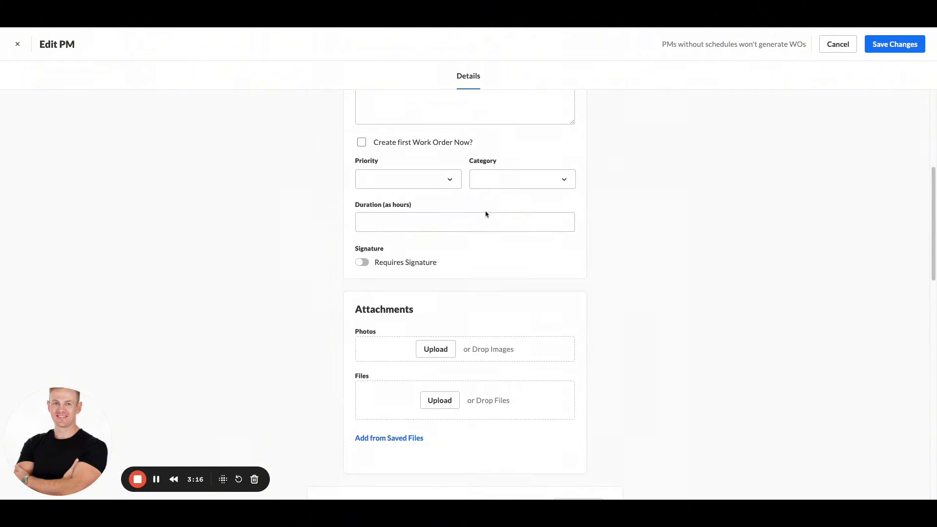
Cancel editing, review the details and checklist, then view the empty Work Orders list
left_click(825, 44)
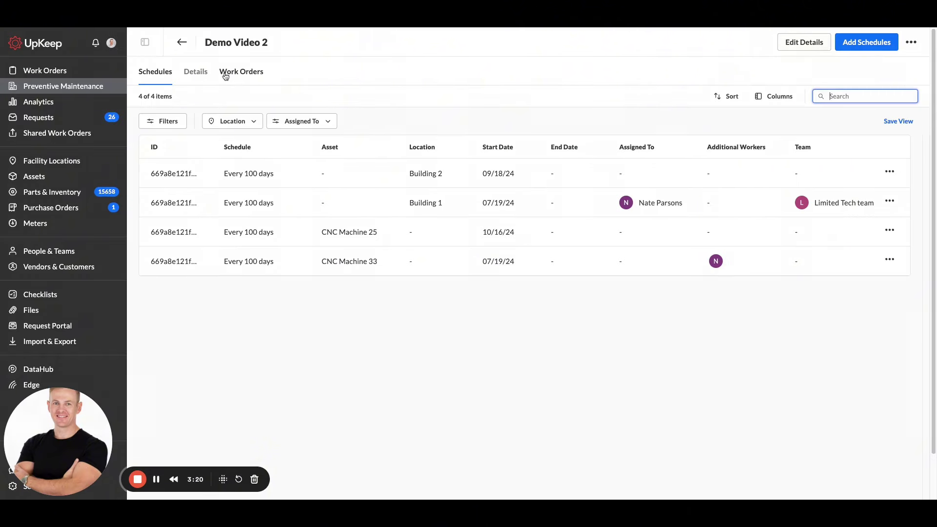
left_click(203, 74)
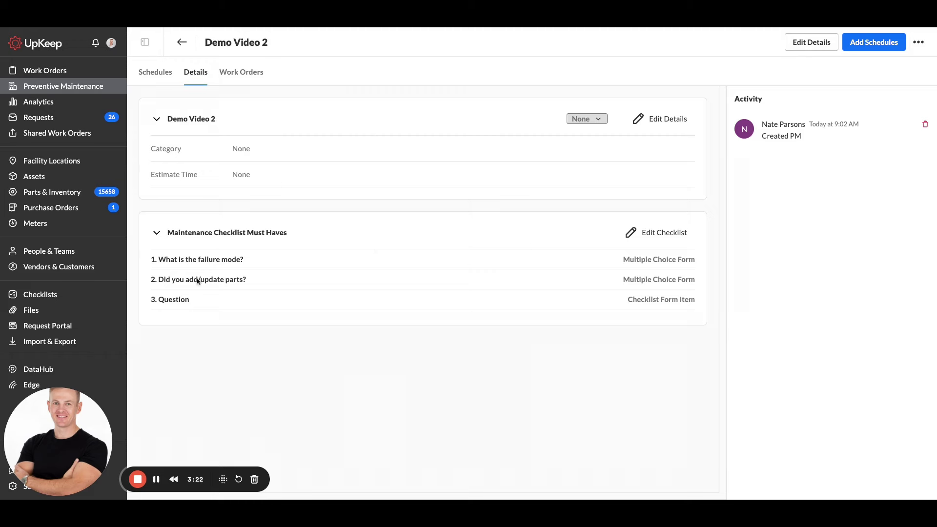
left_click(245, 76)
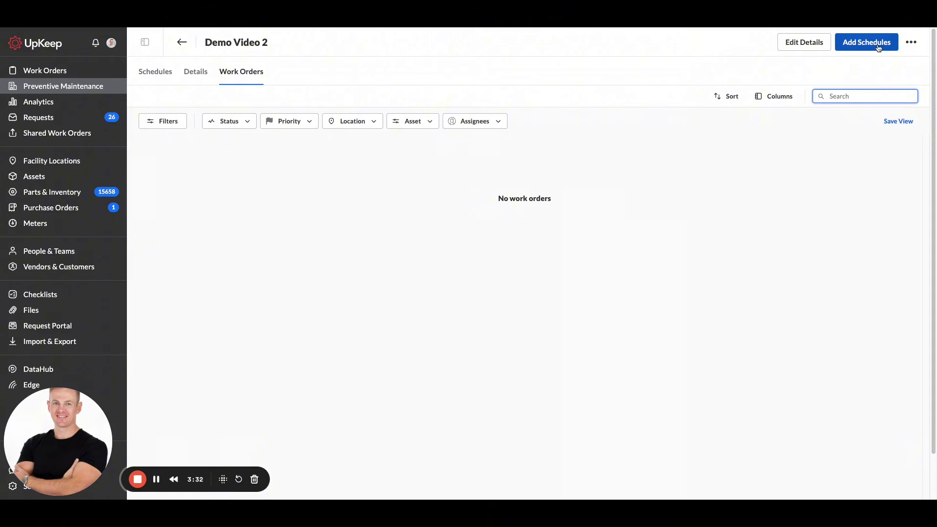
left_click(878, 43)
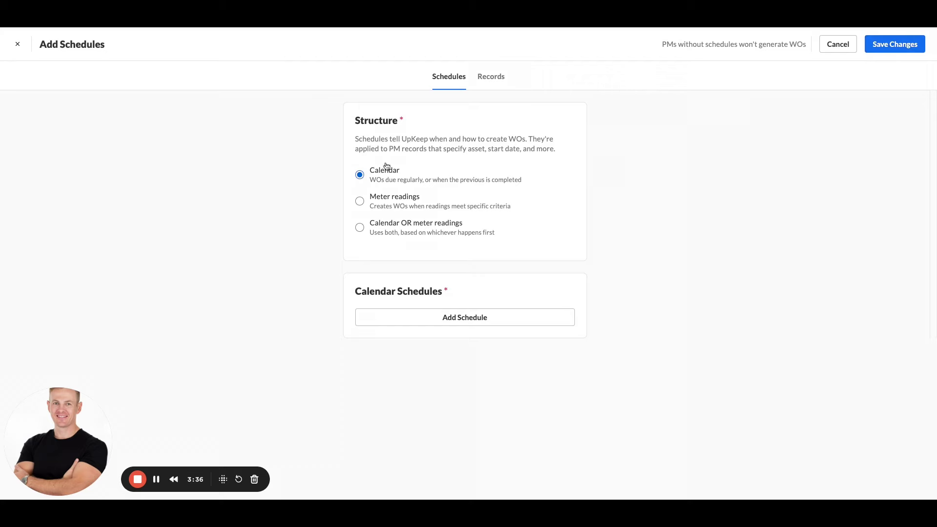
left_click(482, 84)
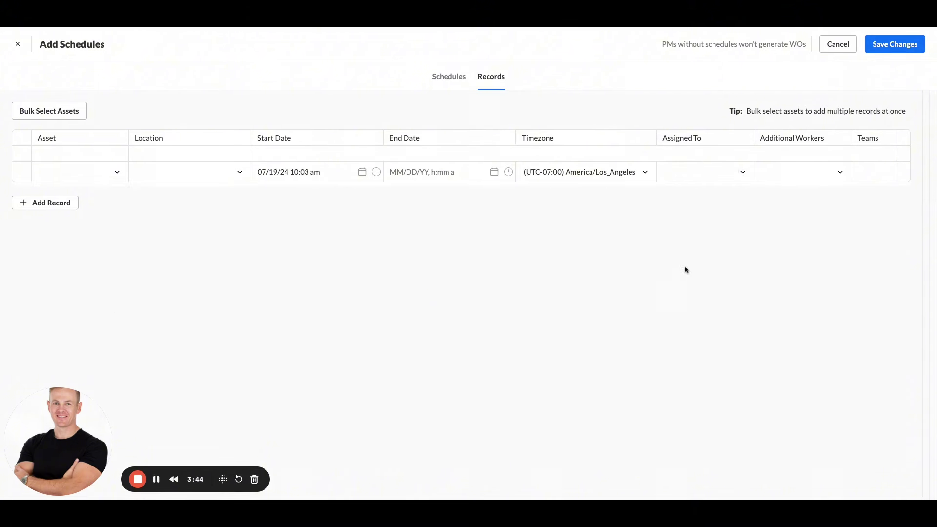
left_click(832, 48)
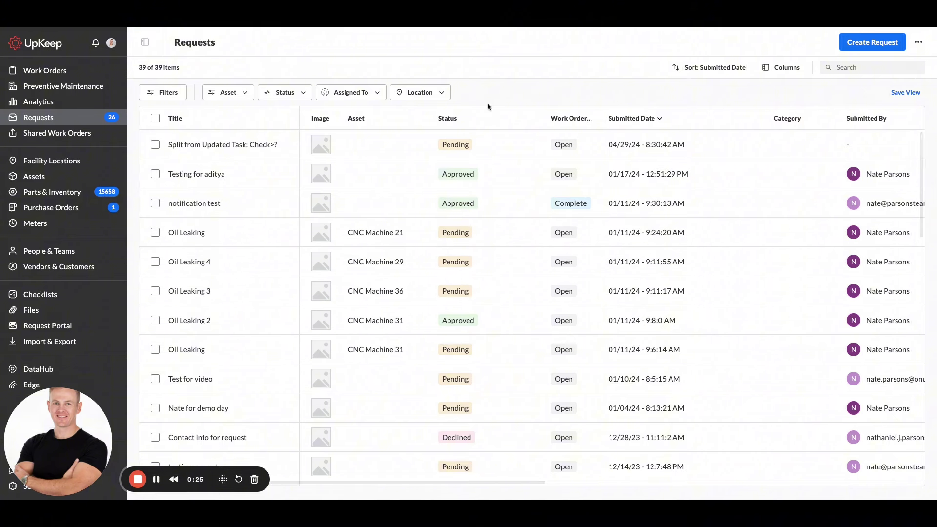
scroll(621, 126, "right", 10)
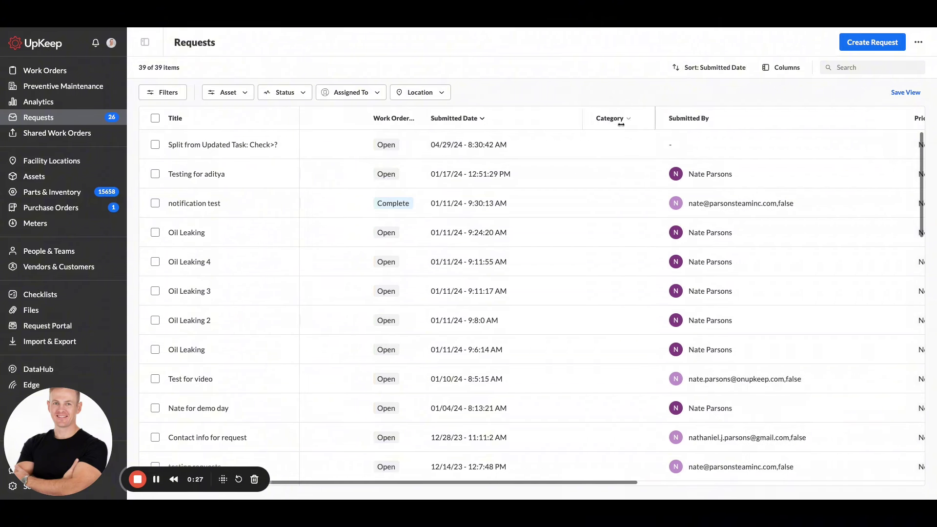
scroll(621, 124, "right", 1)
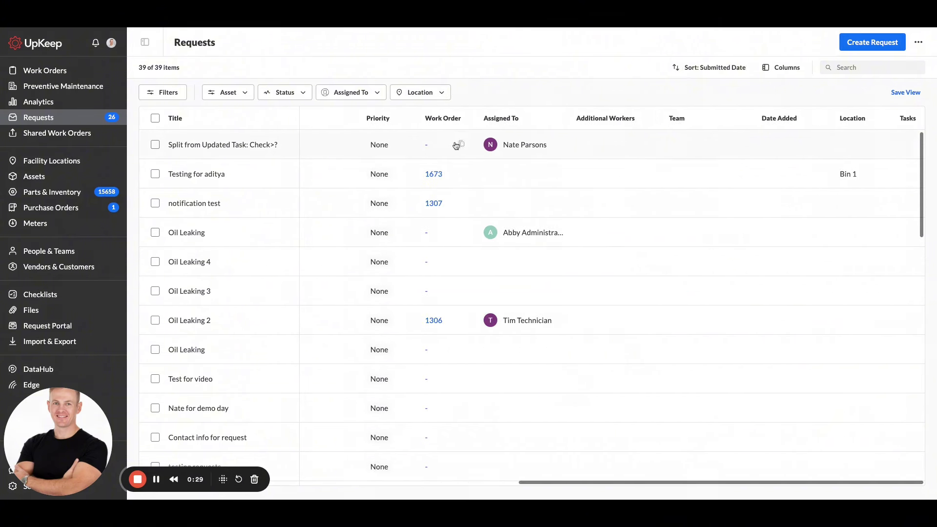
left_click(781, 68)
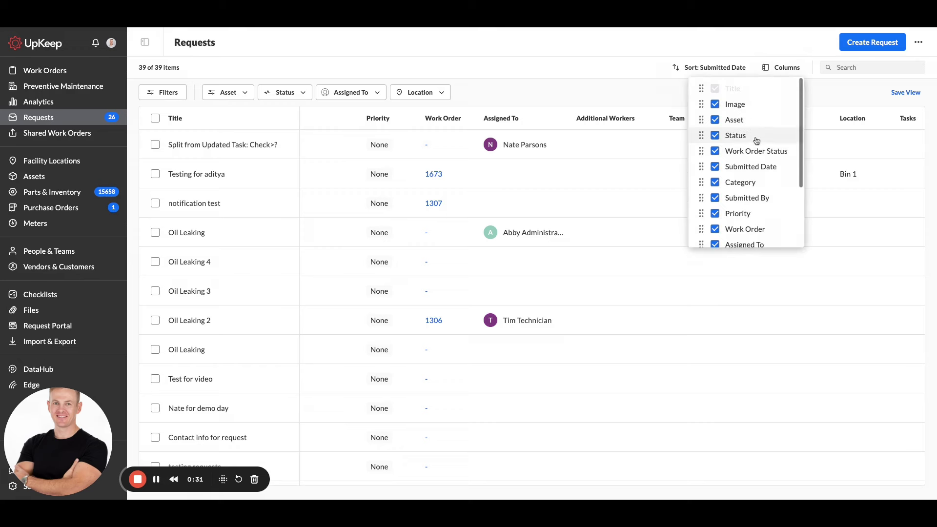
scroll(755, 139, "down", 3)
scroll(742, 214, "up", 3)
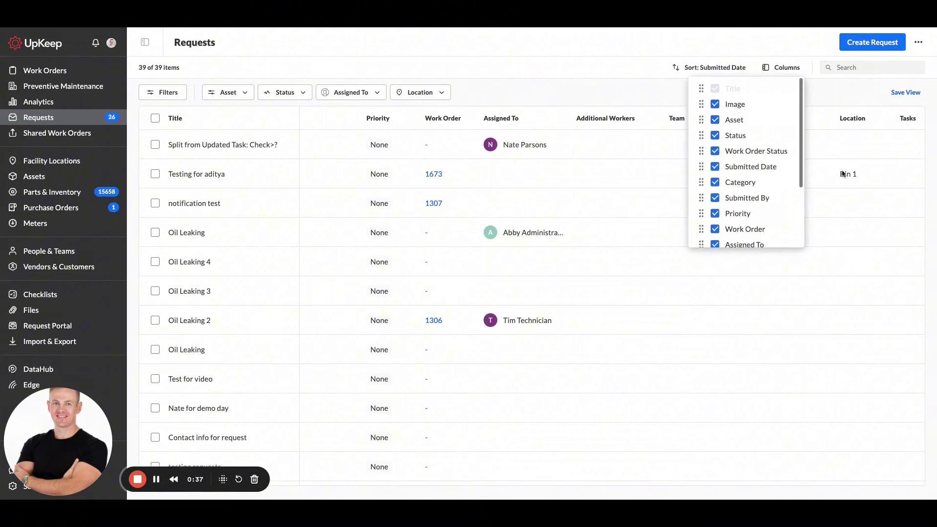
left_click(649, 161)
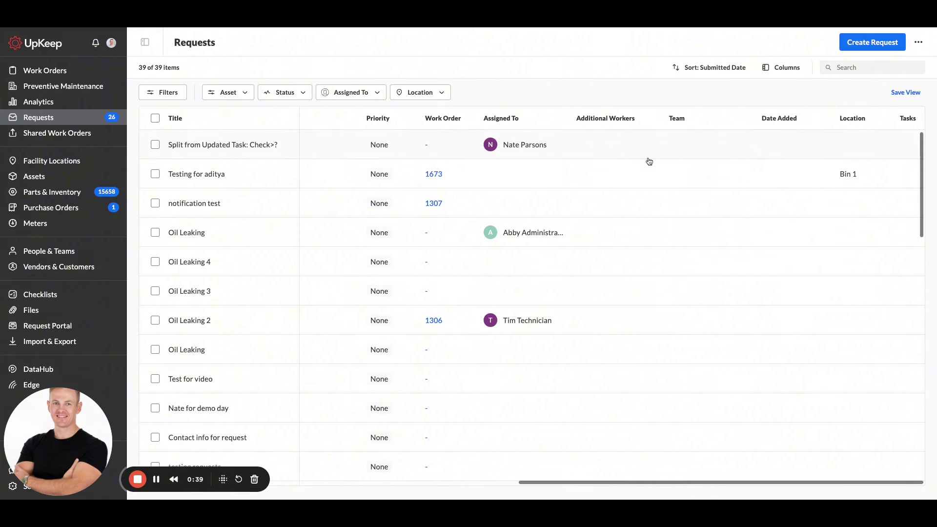
scroll(649, 161, "left", 10)
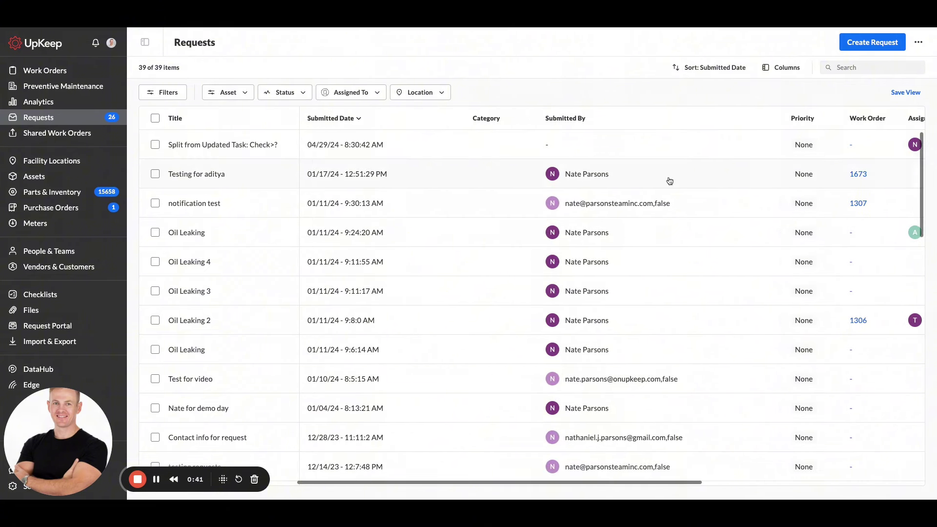
scroll(670, 181, "left", 6)
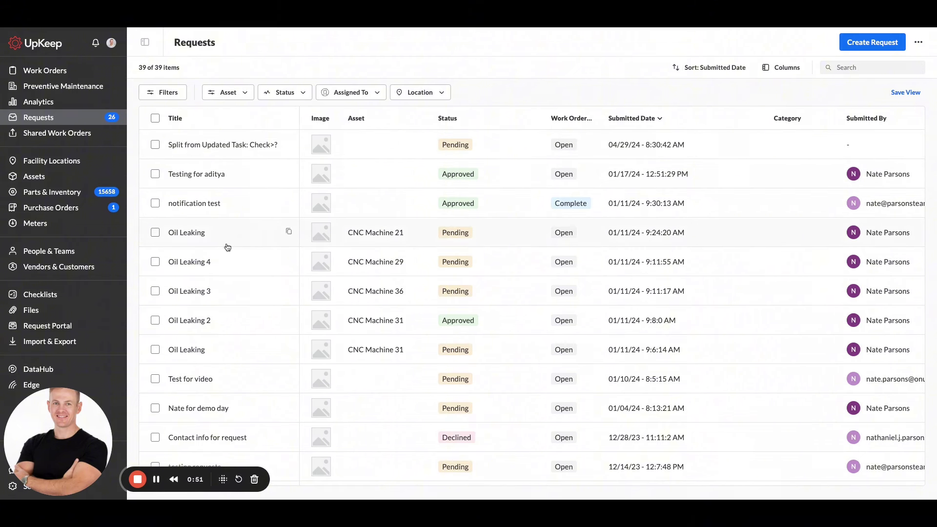
Filter the requests by asset CNC Machine 31, found by searching '31', leaving two requests
left_click(243, 93)
type("31")
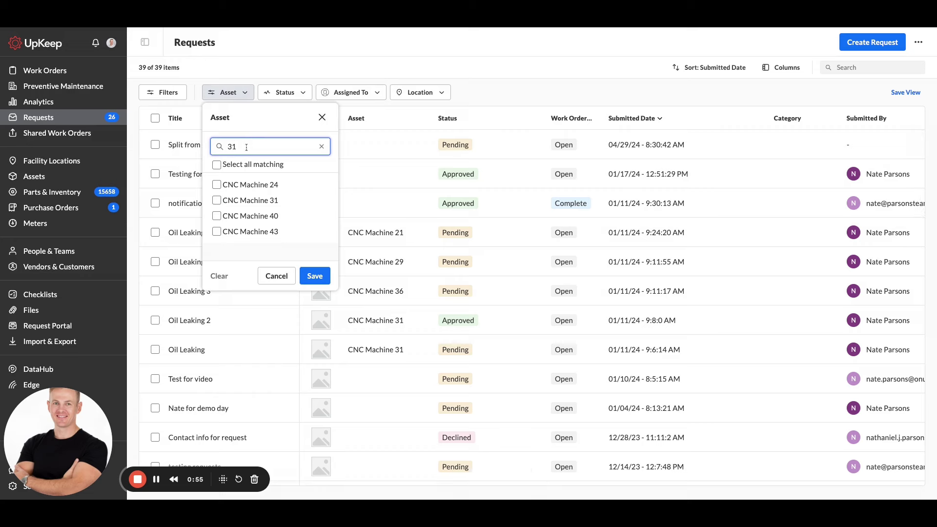
key("BackSpace")
key("BackSpace")
type("31")
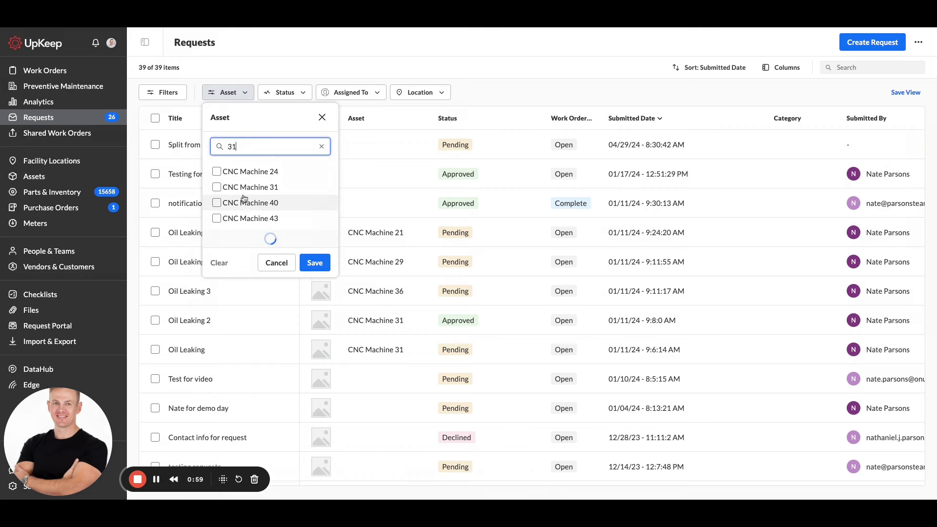
left_click(242, 201)
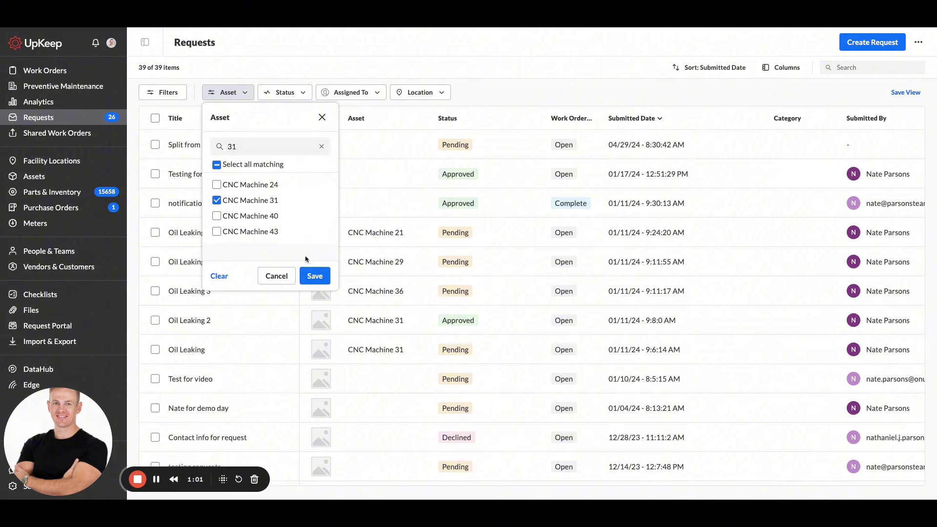
left_click(311, 273)
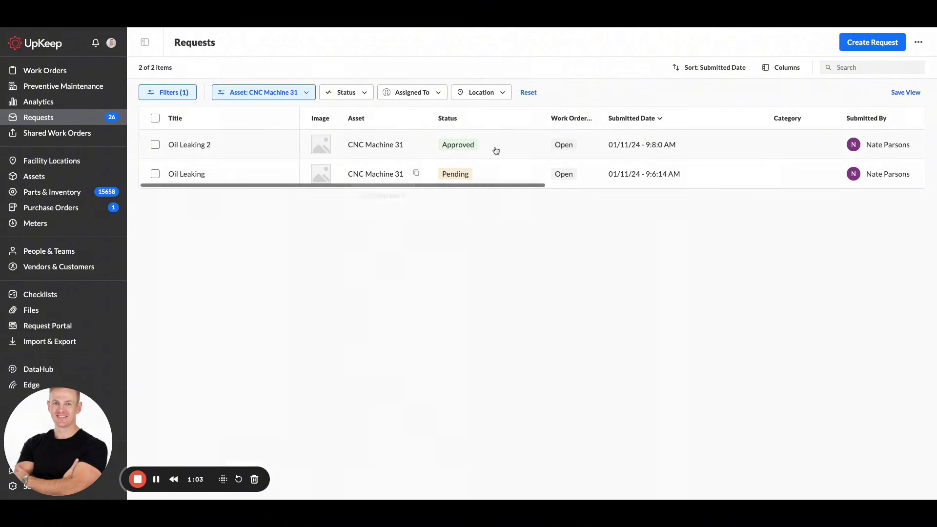
scroll(527, 157, "right", 8)
scroll(527, 157, "right", 3)
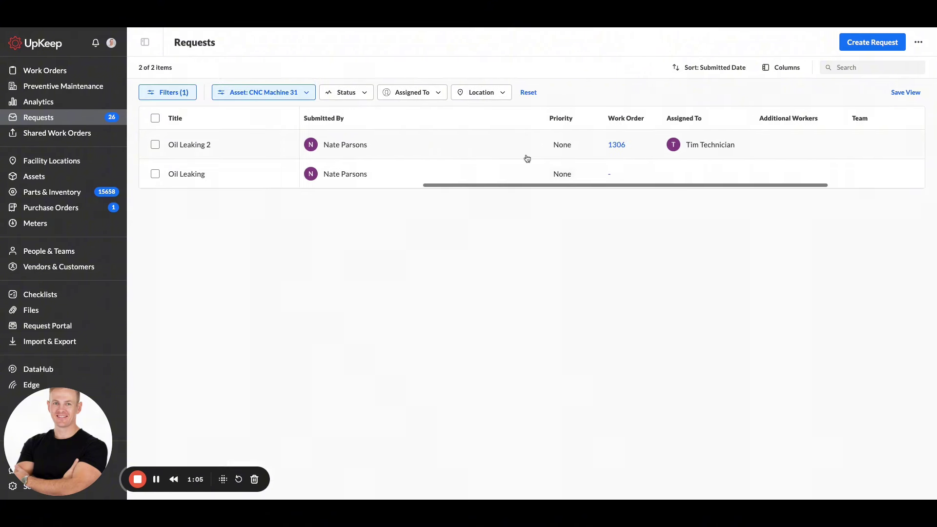
scroll(527, 158, "left", 3)
scroll(427, 156, "left", 5)
scroll(427, 156, "left", 4)
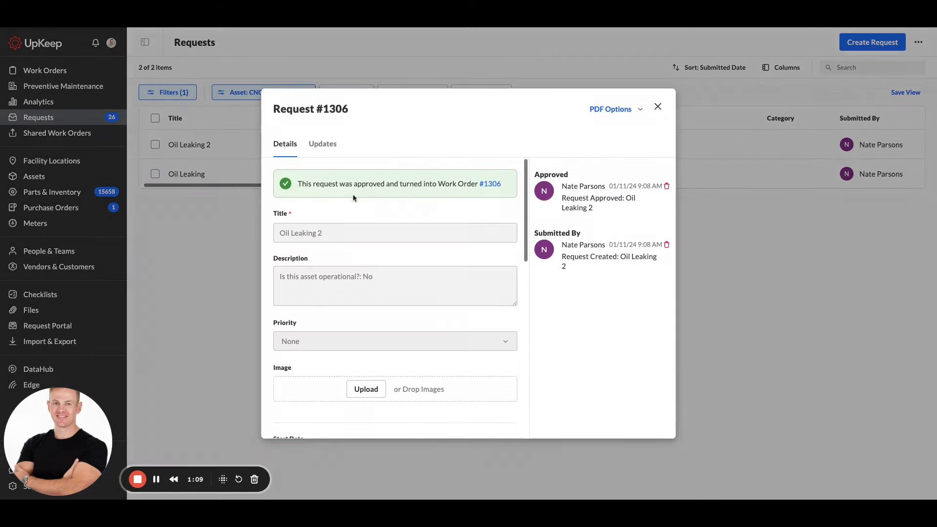
Close the Request #1306 (Oil Leaking 2) details to return to the filtered list
scroll(360, 275, "down", 5)
scroll(360, 286, "up", 5)
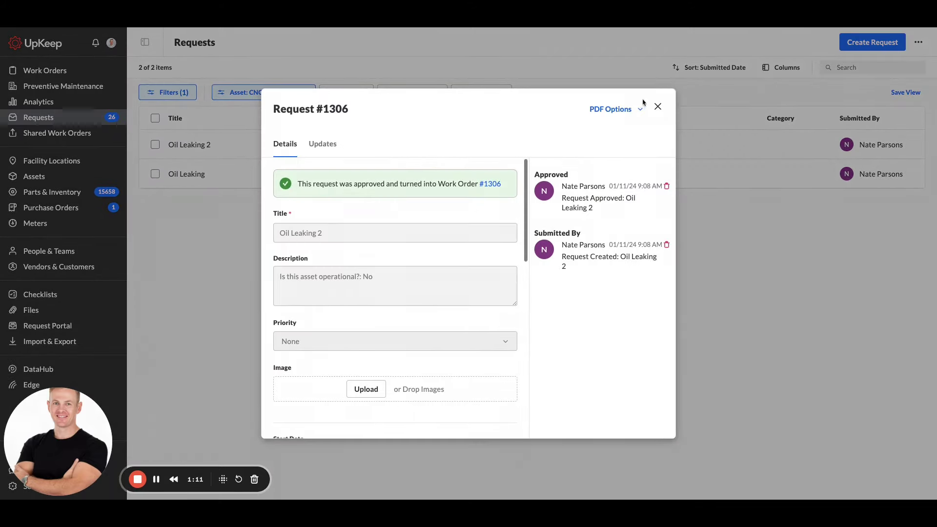
left_click(658, 106)
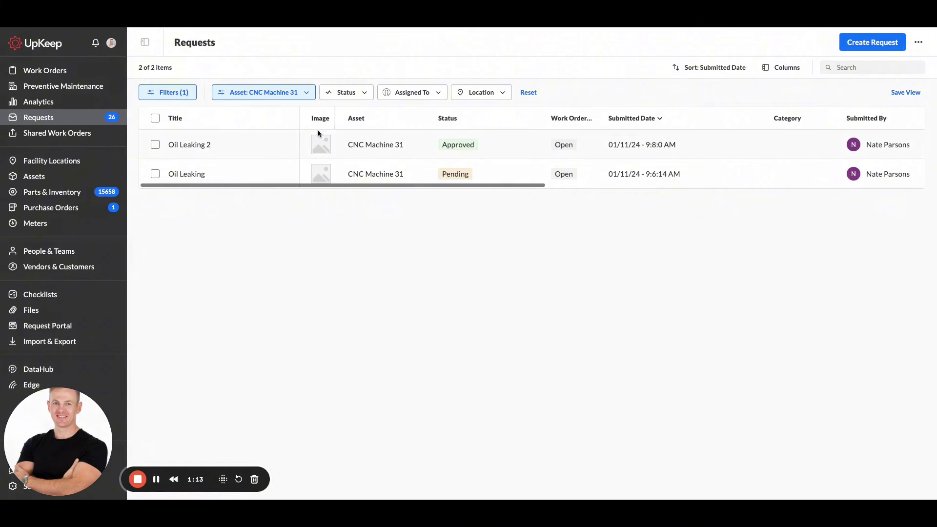